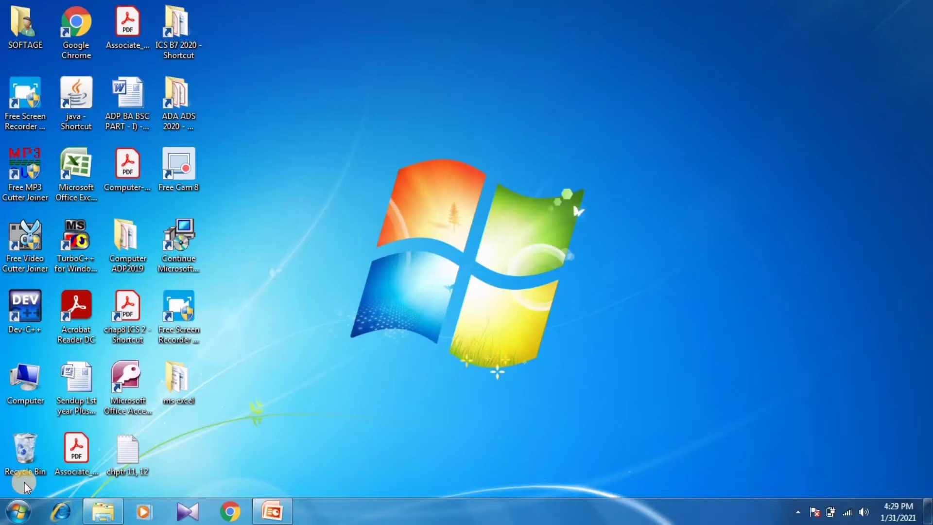
Launch Microsoft Office Excel 2007 and maximize its window with the blank workbook
{"action": "left_click", "coordinate": [24, 510]}
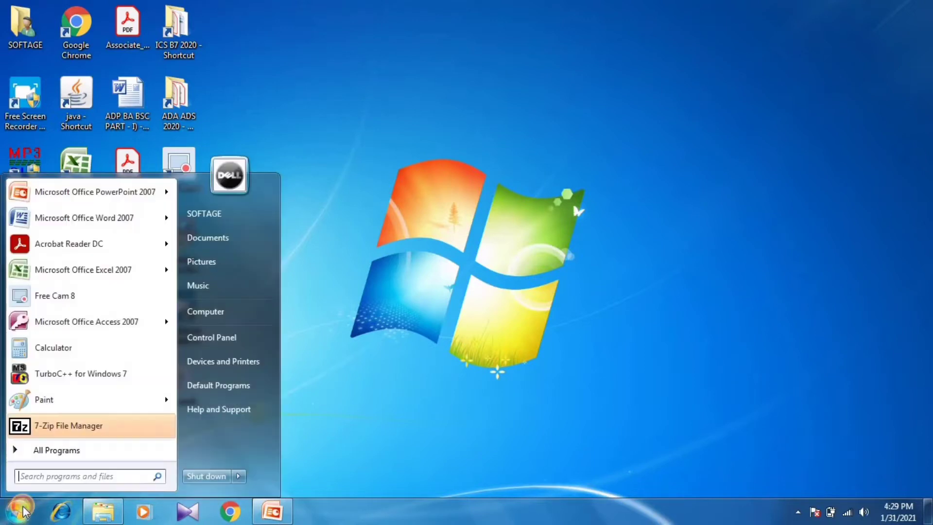
{"action": "left_click", "coordinate": [45, 451]}
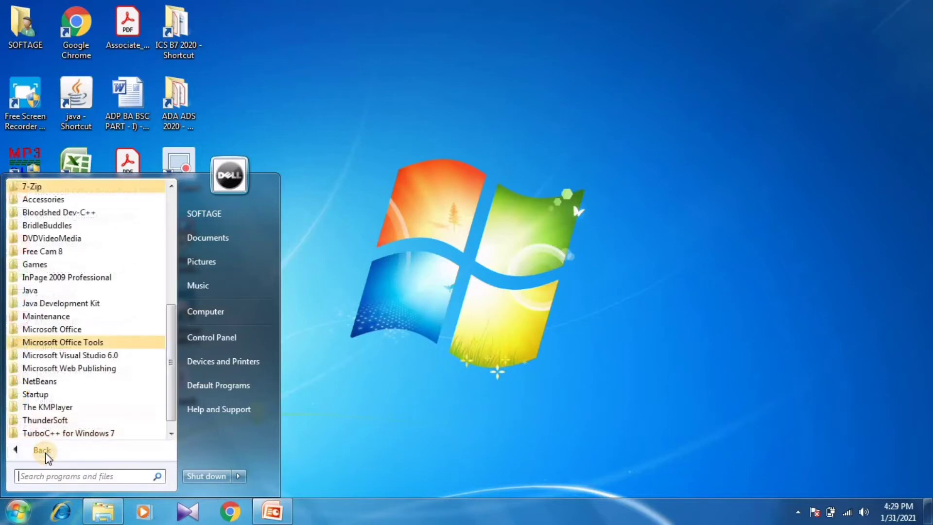
{"action": "left_click", "coordinate": [62, 331]}
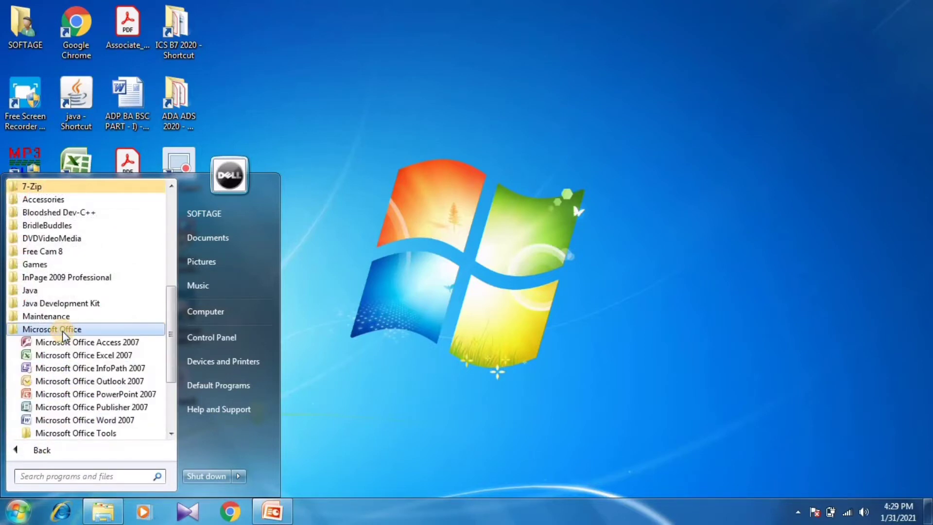
{"action": "left_click", "coordinate": [69, 357]}
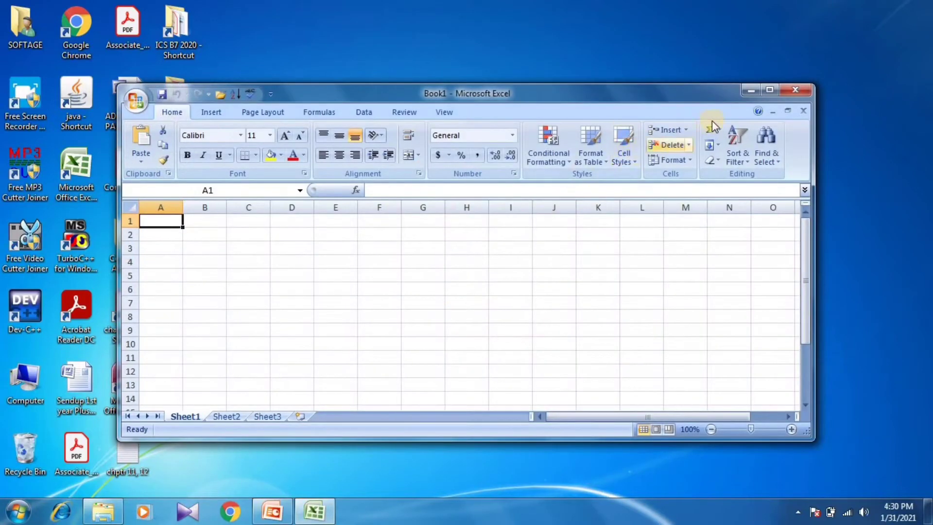
{"action": "left_click", "coordinate": [769, 90]}
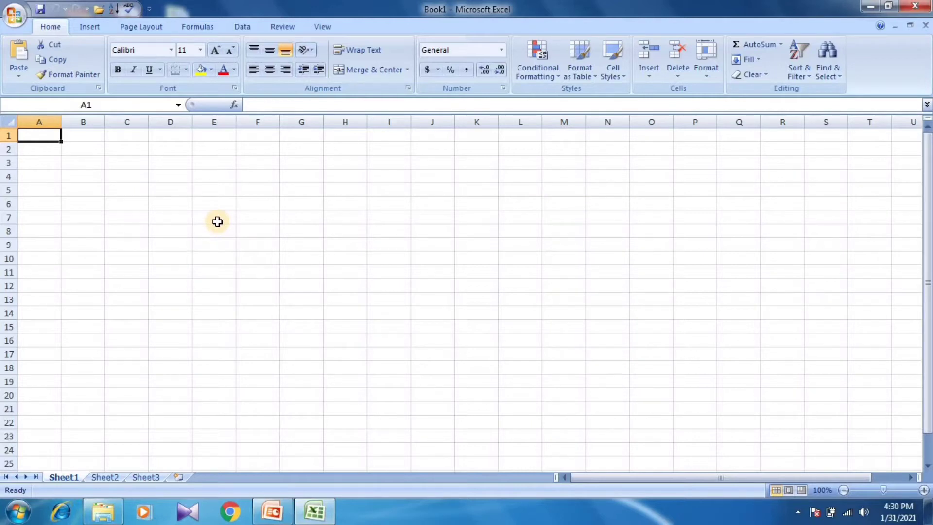
Paste the copied student marks table, with its SNO to Average headings, into Sheet1 starting at cell D5
{"action": "left_click", "coordinate": [177, 192]}
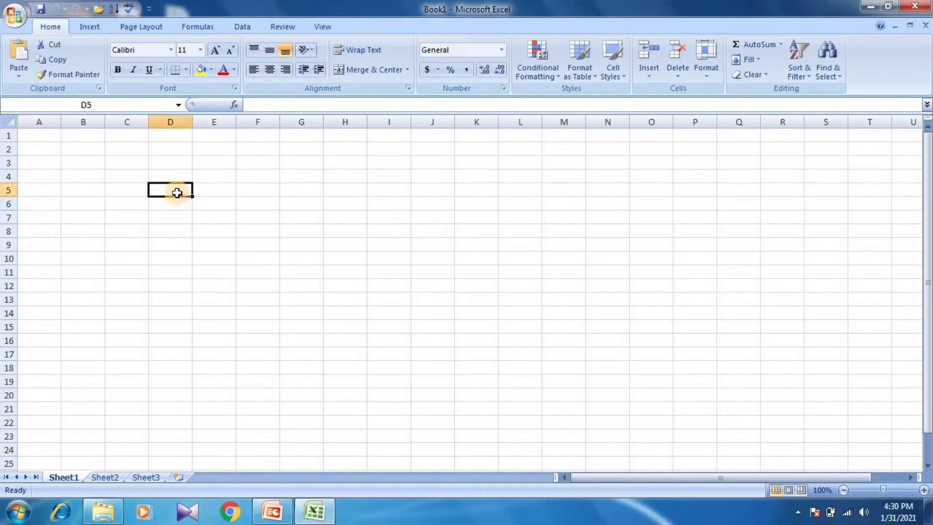
{"action": "type", "text": "SNO\tname\tMath\tComp\tEng\tTotal\tMaximum\tAverage 1\tShahan\t40\t20\t55 2\tHassan\t60\t50\t30\t0 3\tAli\t56\t40\t45\t0 4\tFaisal\t30\t25\t20 5\tZahoor\t70\t70\t37"}
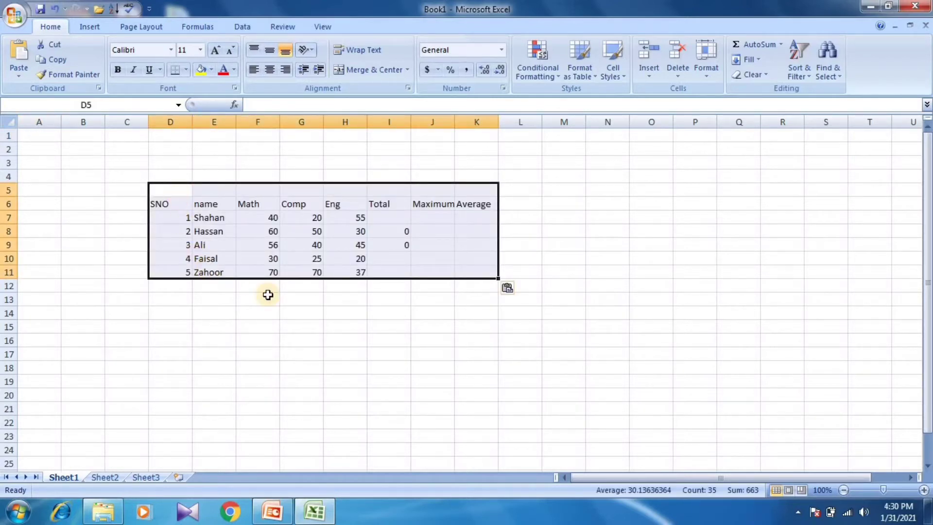
{"action": "left_click", "coordinate": [297, 323]}
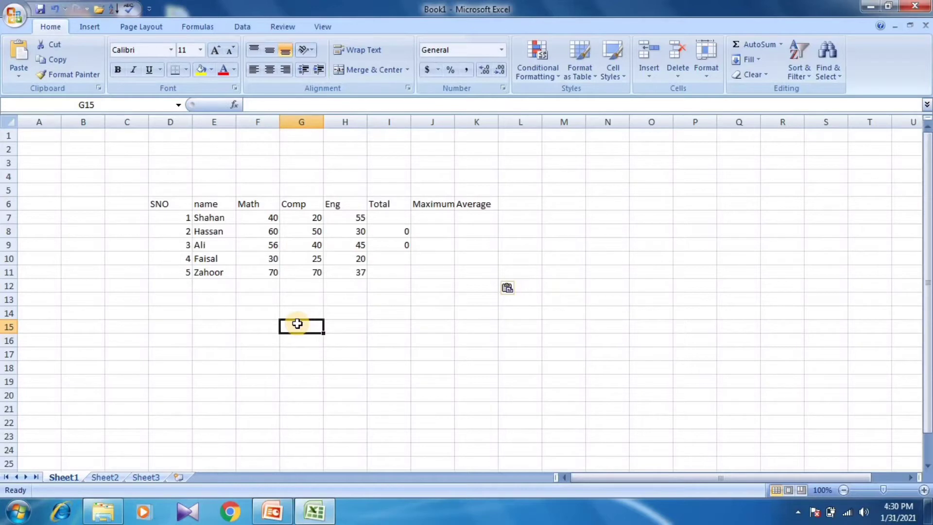
Format the header row D6:K6 as bold at font size 16, and widen columns J and K
{"action": "left_click", "coordinate": [158, 204]}
{"action": "left_click_drag", "start_coordinate": [221, 201], "coordinate": [475, 200]}
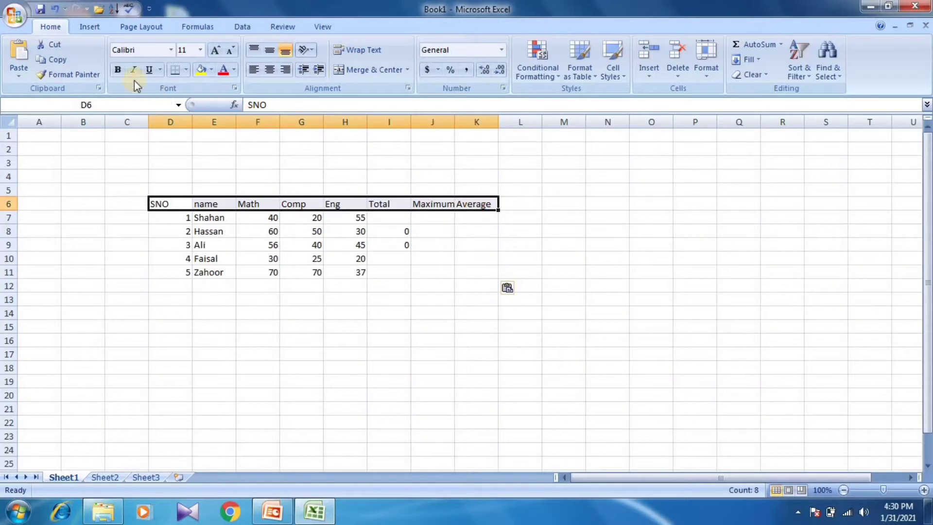
{"action": "left_click", "coordinate": [117, 70]}
{"action": "left_click", "coordinate": [214, 50]}
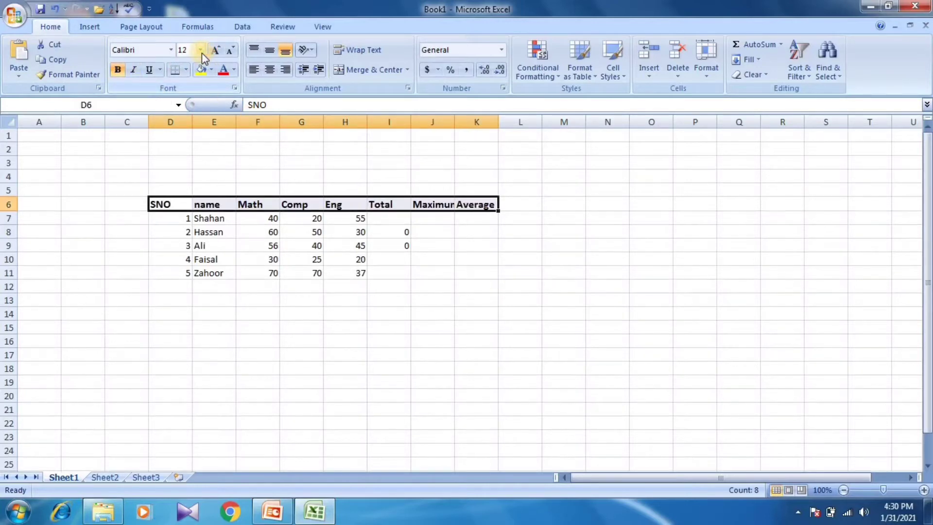
{"action": "left_click", "coordinate": [200, 49]}
{"action": "left_click", "coordinate": [183, 158]}
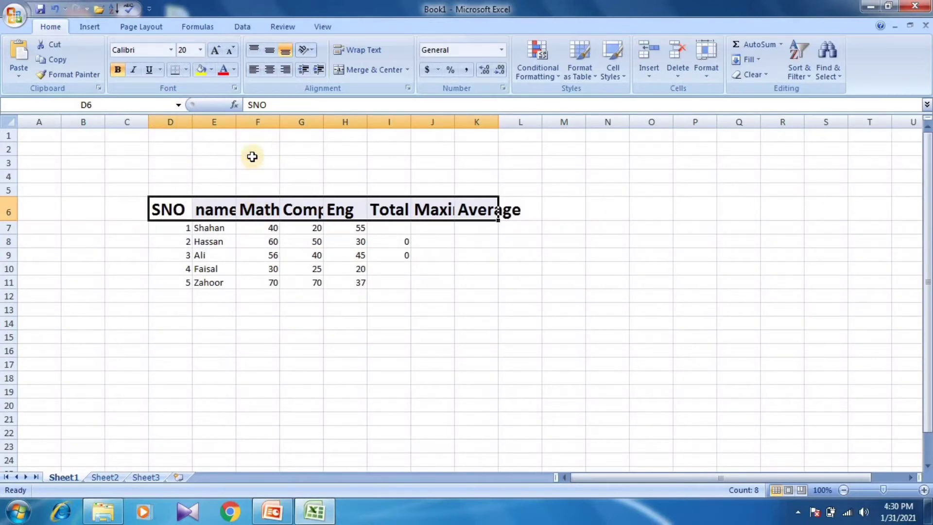
{"action": "left_click", "coordinate": [201, 50]}
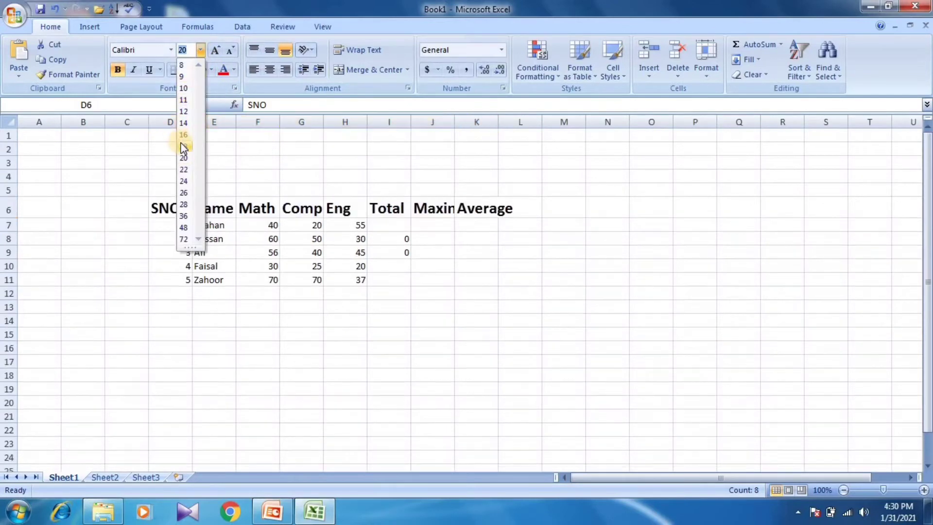
{"action": "left_click", "coordinate": [182, 134]}
{"action": "left_click", "coordinate": [382, 370]}
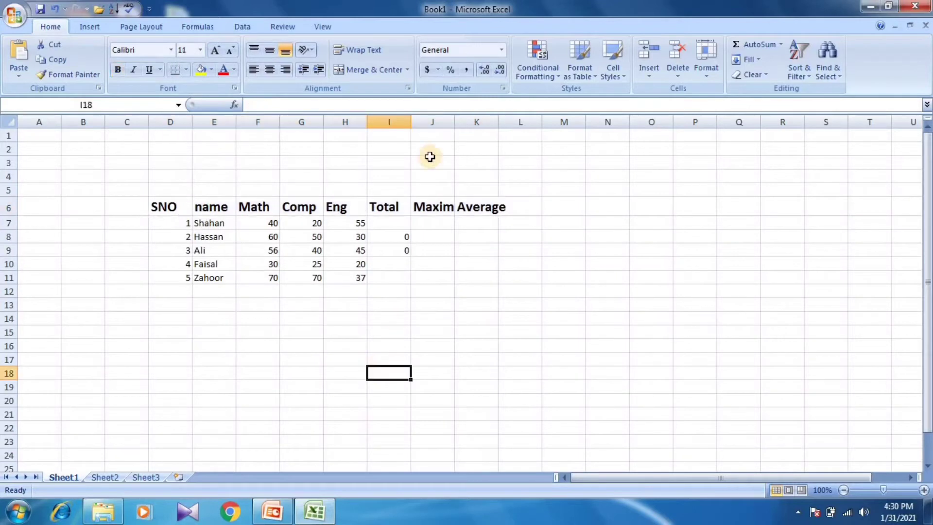
{"action": "left_click_drag", "start_coordinate": [462, 127], "coordinate": [569, 132]}
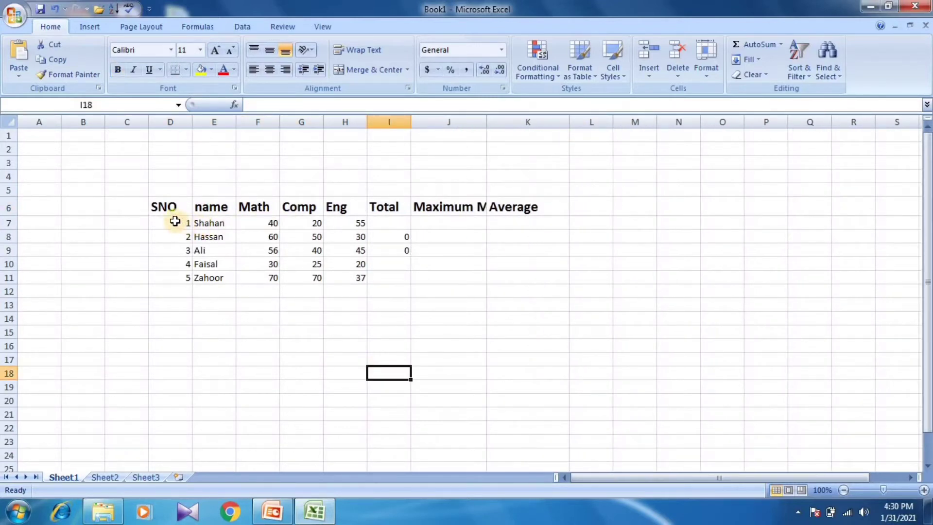
Increase the font size of the student data in D7:K11 to 18
{"action": "left_click_drag", "start_coordinate": [176, 222], "coordinate": [508, 273]}
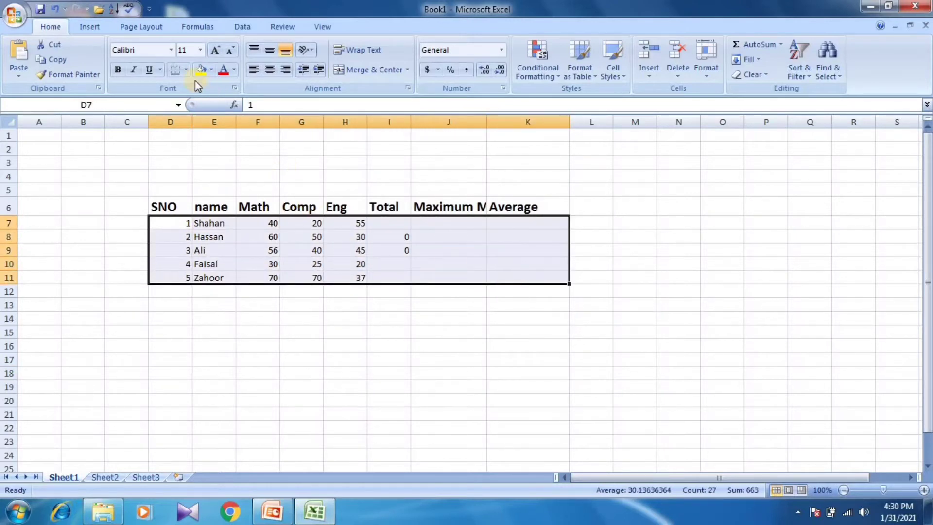
{"action": "left_click", "coordinate": [215, 50]}
{"action": "left_click", "coordinate": [214, 50]}
{"action": "left_click", "coordinate": [214, 51]}
{"action": "left_click", "coordinate": [214, 50]}
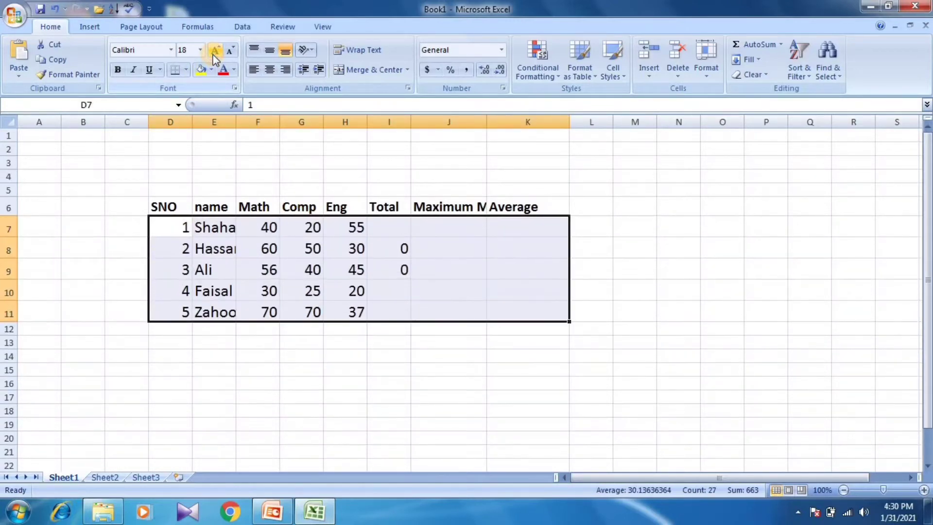
{"action": "left_click", "coordinate": [394, 396]}
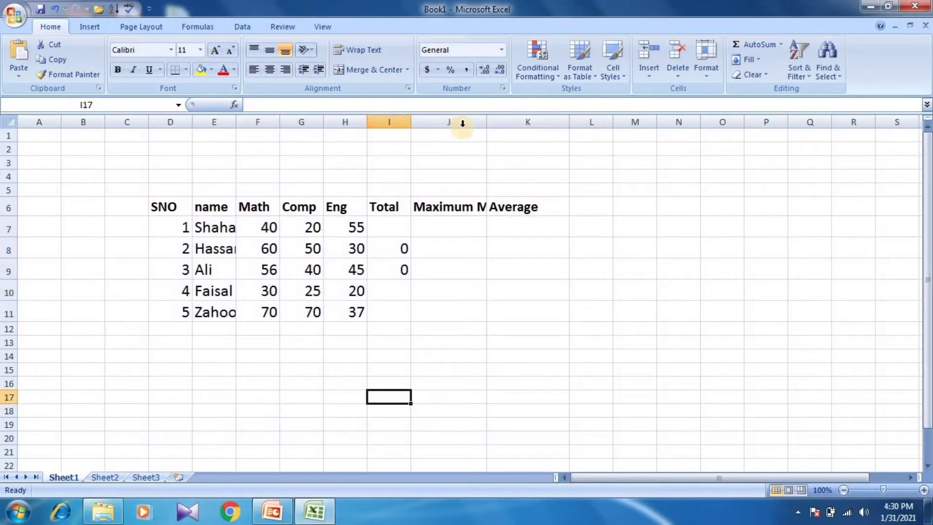
Widen the Maximum Marks, Average and Total columns so their headings fit with room to spare
{"action": "left_click_drag", "start_coordinate": [490, 126], "coordinate": [510, 130]}
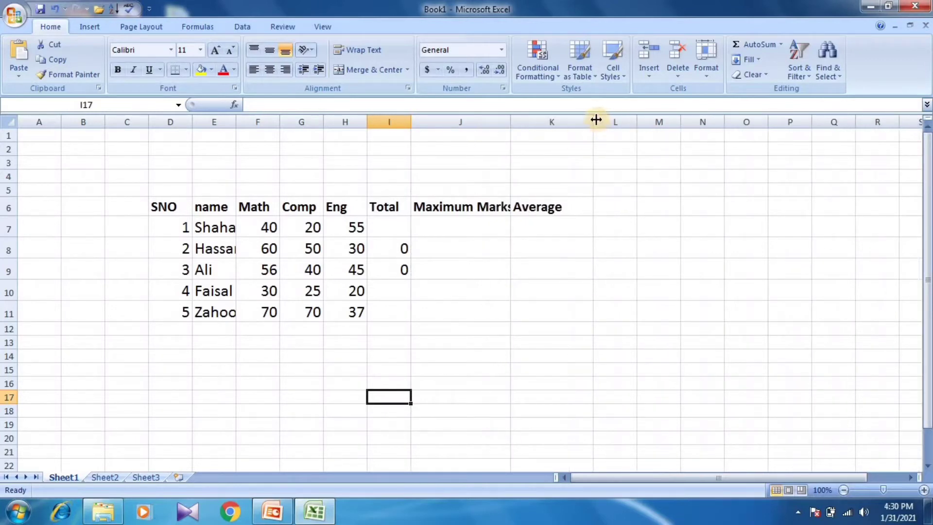
{"action": "left_click_drag", "start_coordinate": [595, 121], "coordinate": [615, 121]}
{"action": "left_click_drag", "start_coordinate": [508, 123], "coordinate": [528, 124]}
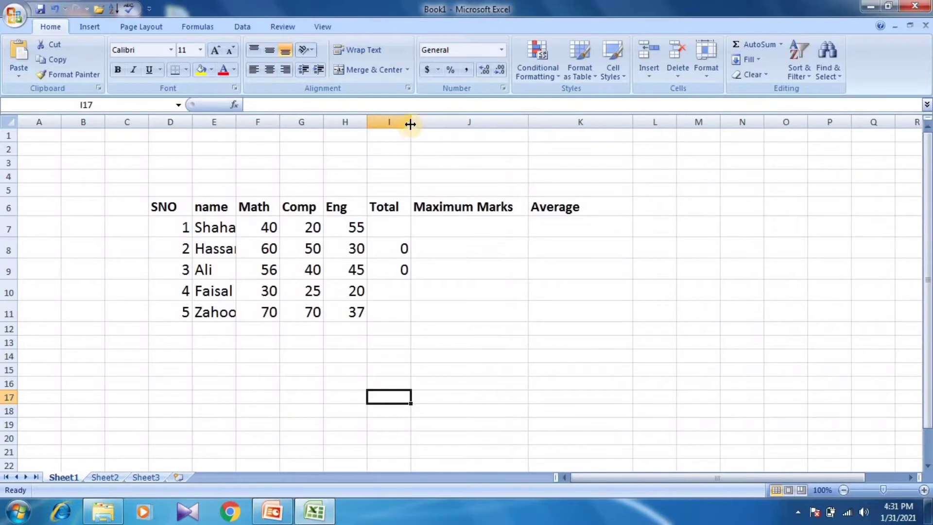
{"action": "left_click_drag", "start_coordinate": [411, 123], "coordinate": [427, 125]}
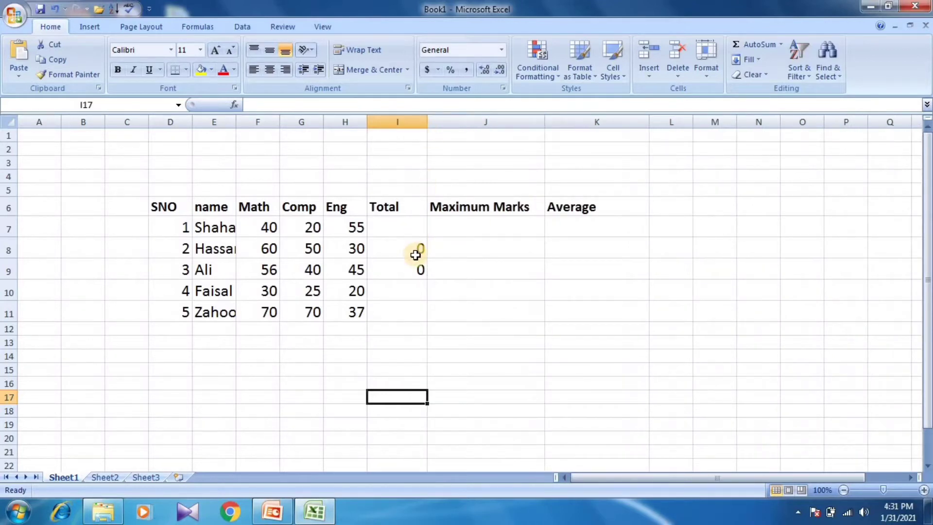
Clear the zeros from Total cells I8 and I9, and widen the name column to fit the full names
{"action": "left_click", "coordinate": [415, 252]}
{"action": "key", "text": "BackSpace"}
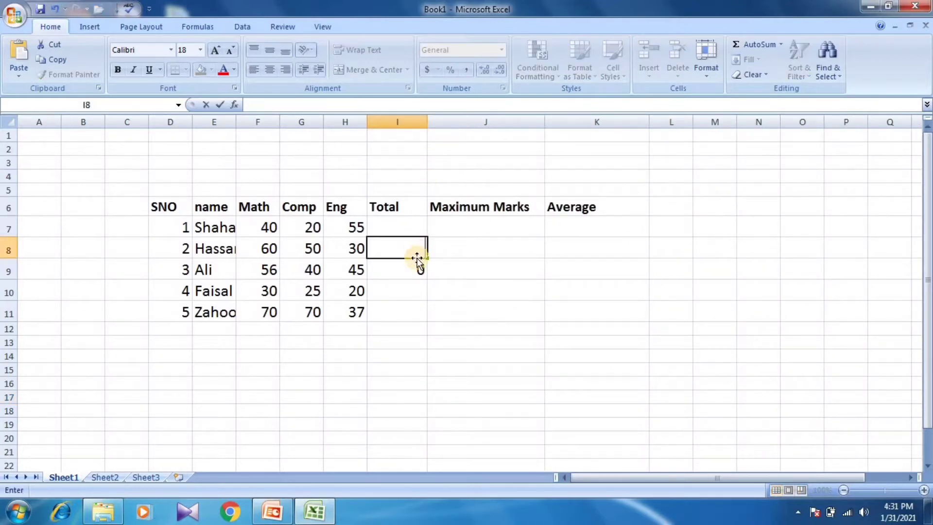
{"action": "left_click", "coordinate": [420, 270]}
{"action": "key", "text": "BackSpace"}
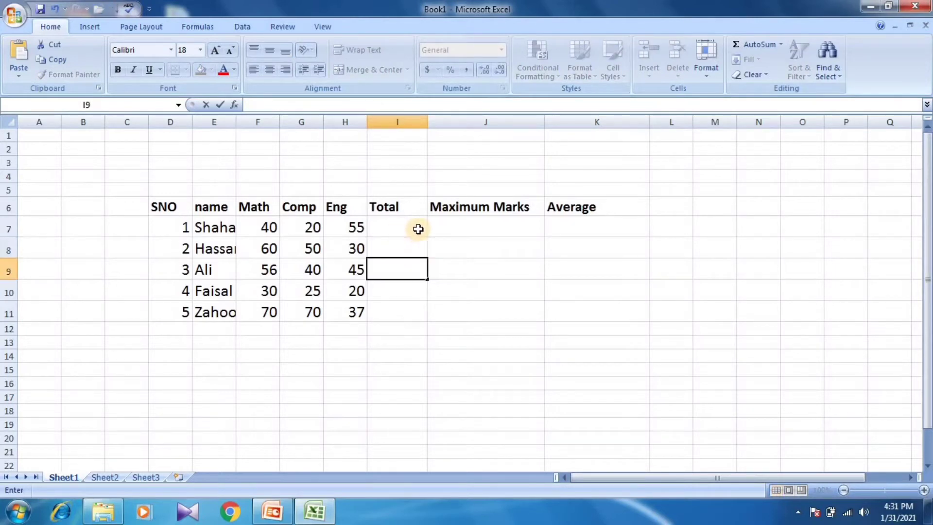
{"action": "left_click", "coordinate": [418, 229]}
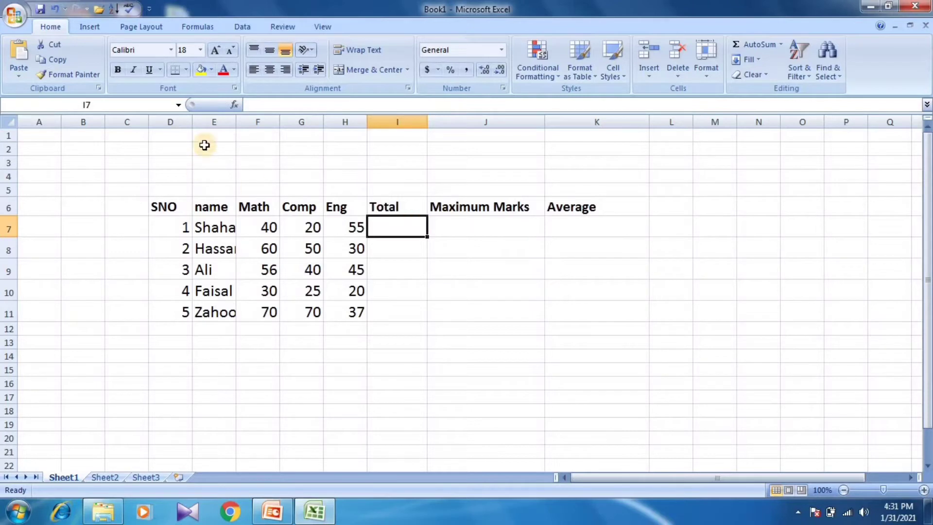
{"action": "left_click_drag", "start_coordinate": [237, 121], "coordinate": [267, 125]}
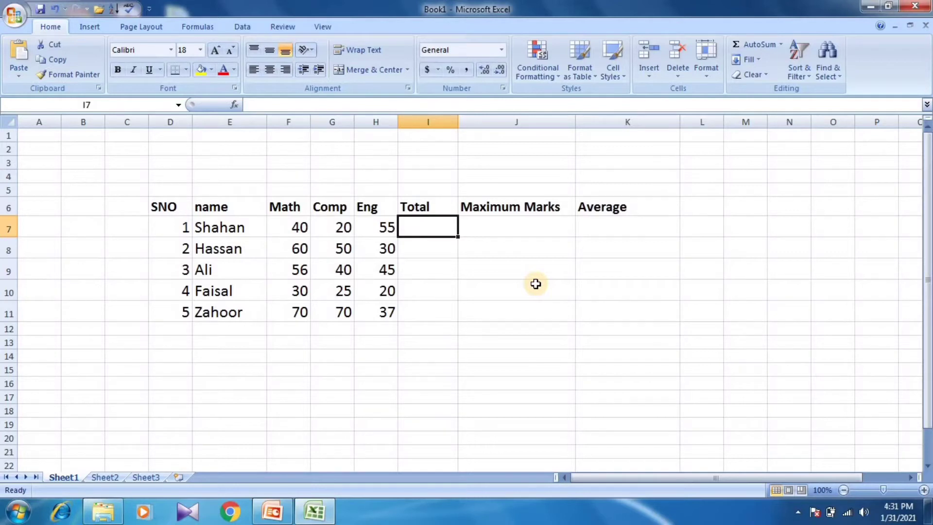
Calculate the first student's total in I7 with the formula =SUM(F7:H7)
{"action": "left_click", "coordinate": [430, 248]}
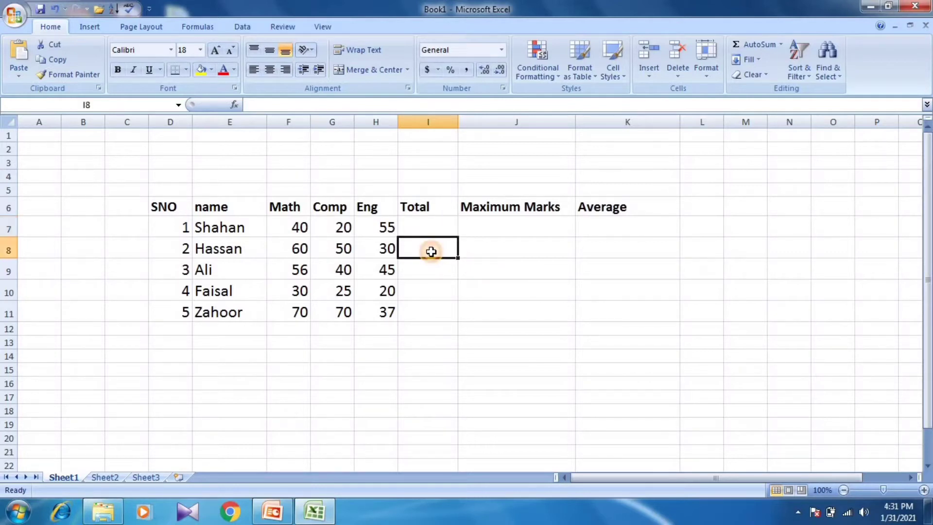
{"action": "left_click", "coordinate": [430, 230]}
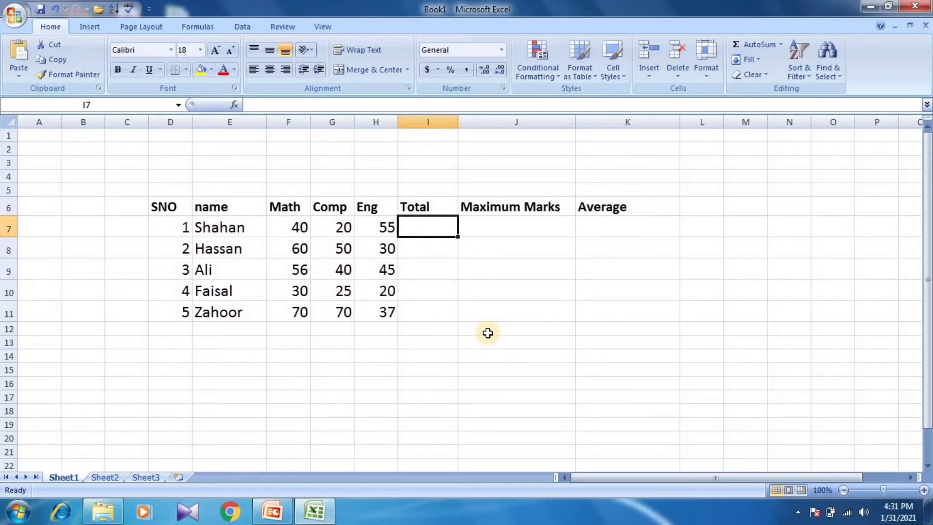
{"action": "type", "text": "="}
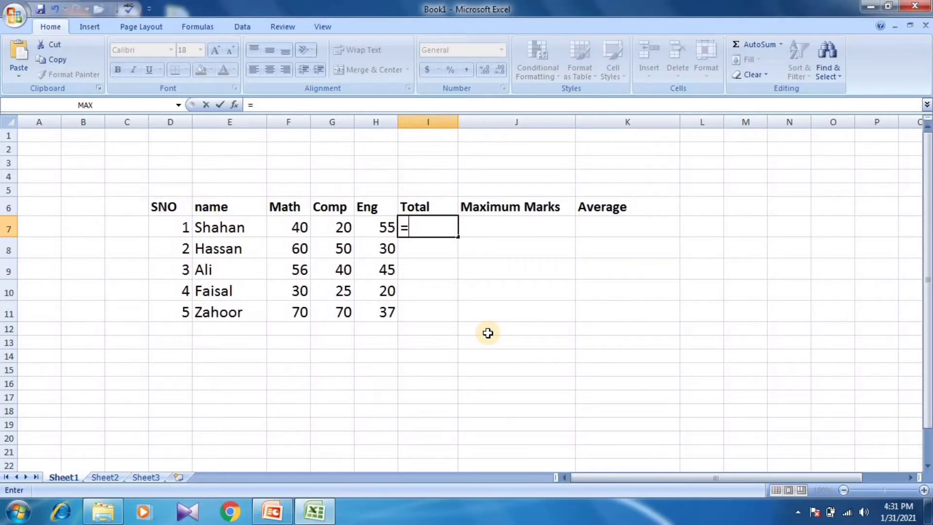
{"action": "type", "text": "sum"}
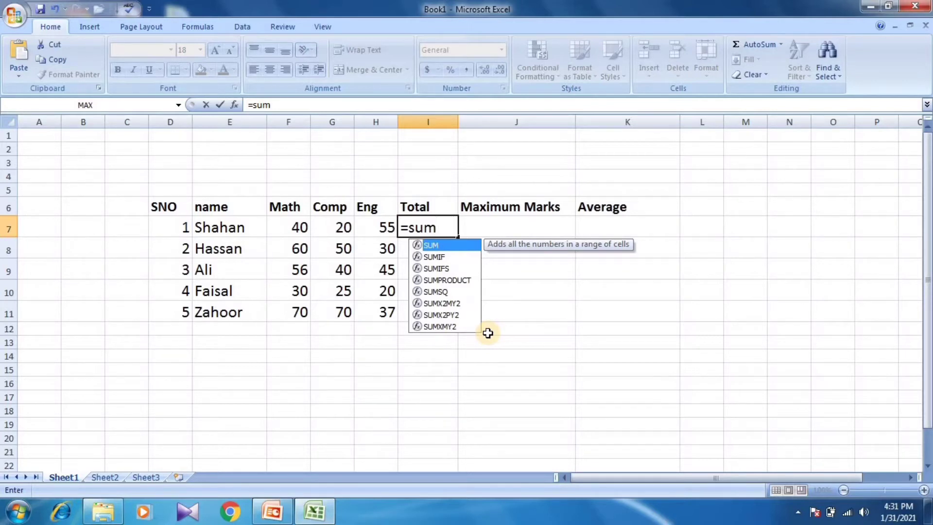
{"action": "type", "text": "("}
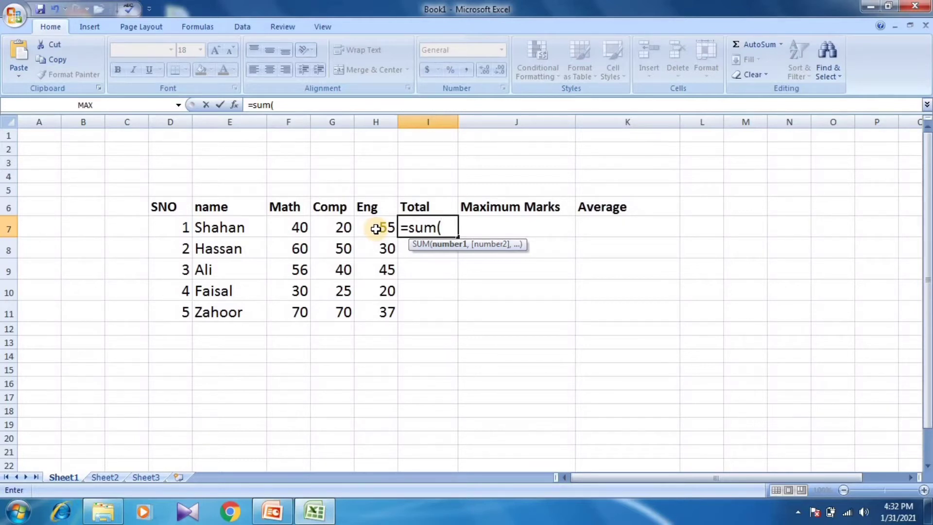
{"action": "left_click", "coordinate": [293, 228]}
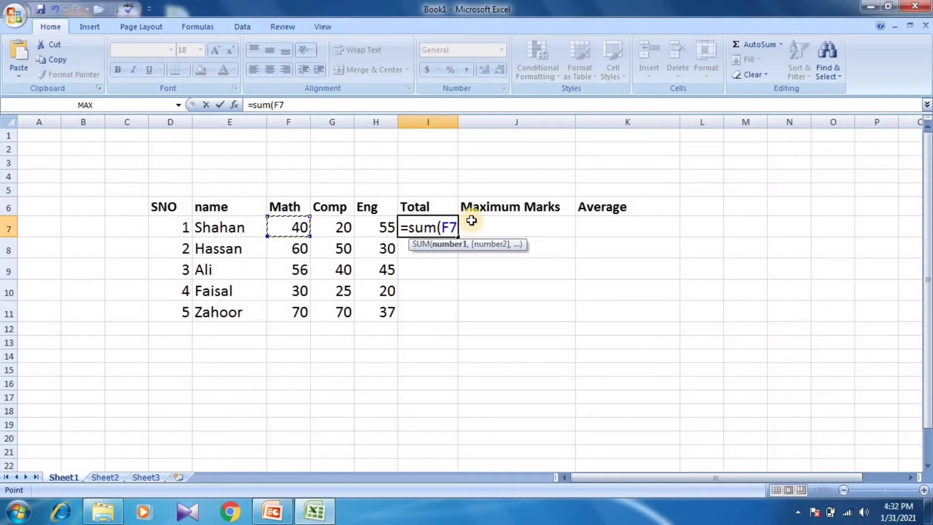
{"action": "type", "text": ":"}
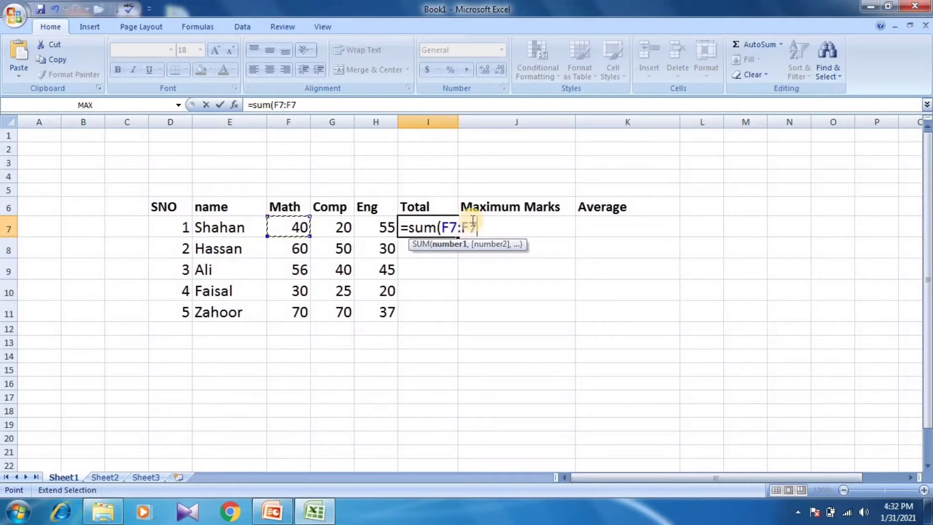
{"action": "type", "text": "F"}
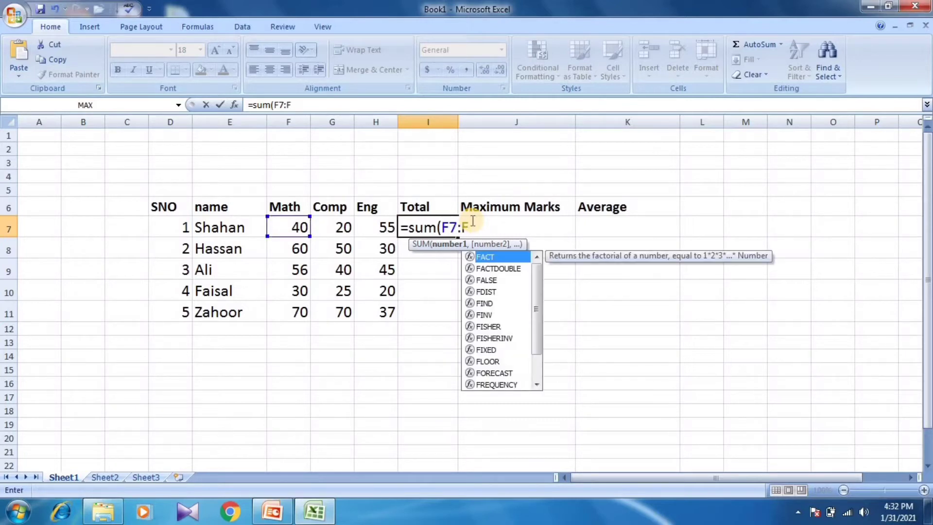
{"action": "key", "text": "BackSpace"}
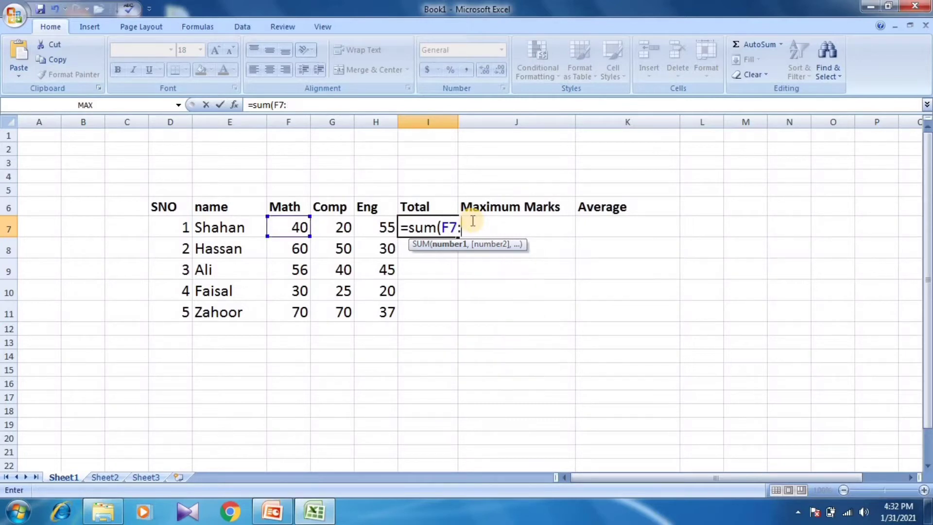
{"action": "left_click", "coordinate": [376, 228]}
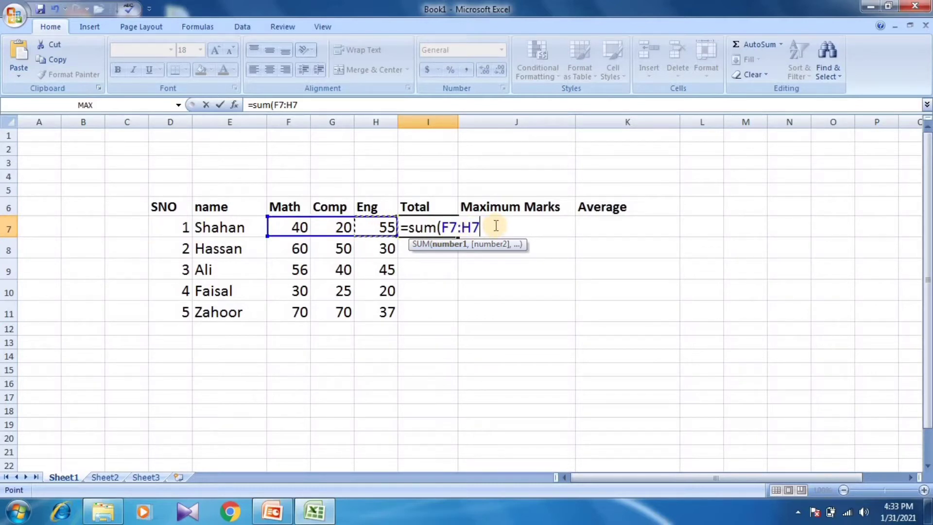
{"action": "type", "text": ")"}
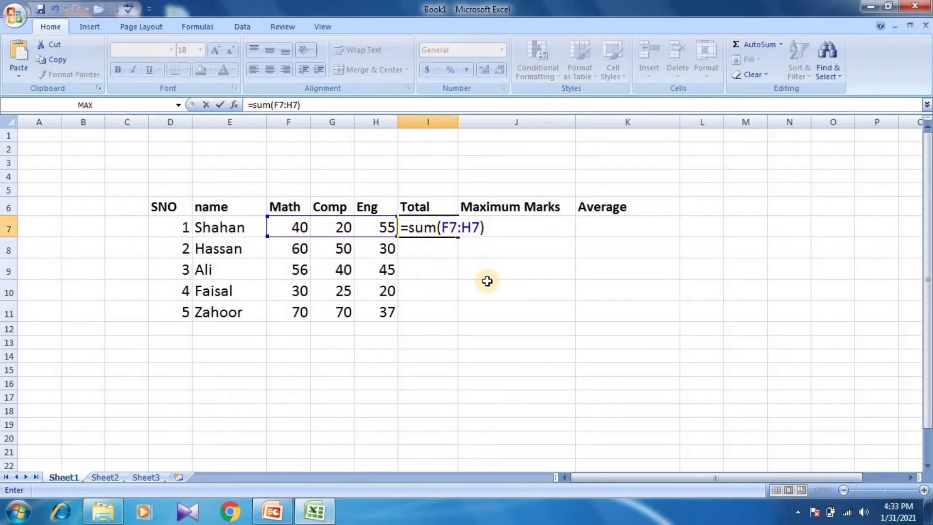
{"action": "key", "text": "Return"}
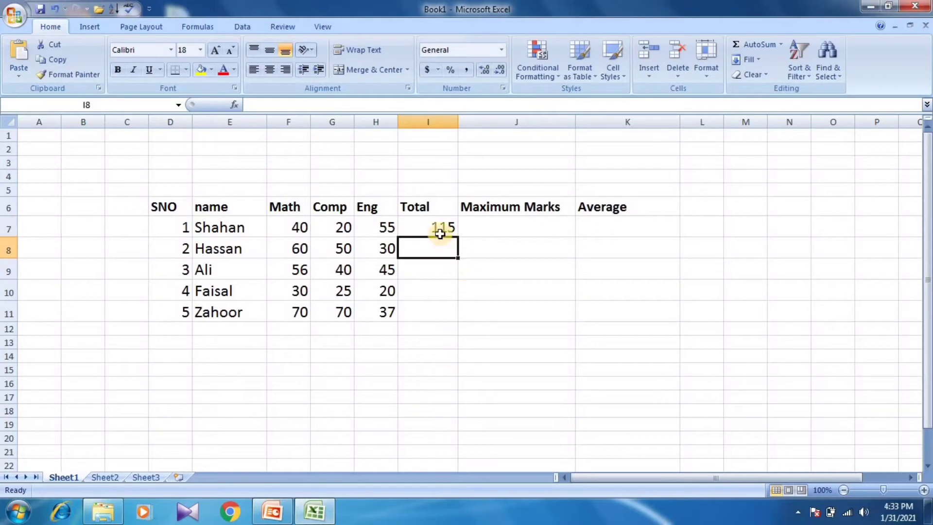
Review the SUM formula in Total cell I7 and the marks range it refers to
{"action": "left_click", "coordinate": [423, 227]}
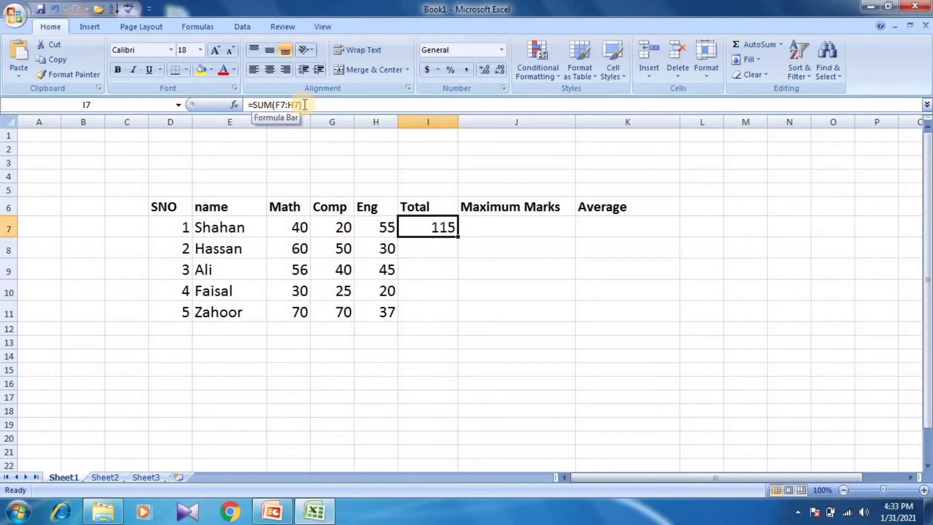
{"action": "left_click", "coordinate": [269, 104]}
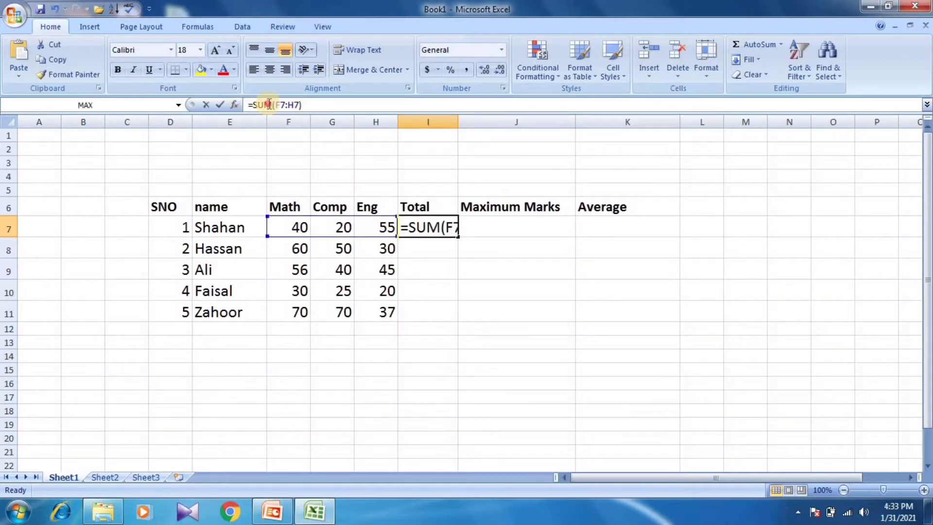
{"action": "left_click_drag", "start_coordinate": [269, 105], "coordinate": [310, 104]}
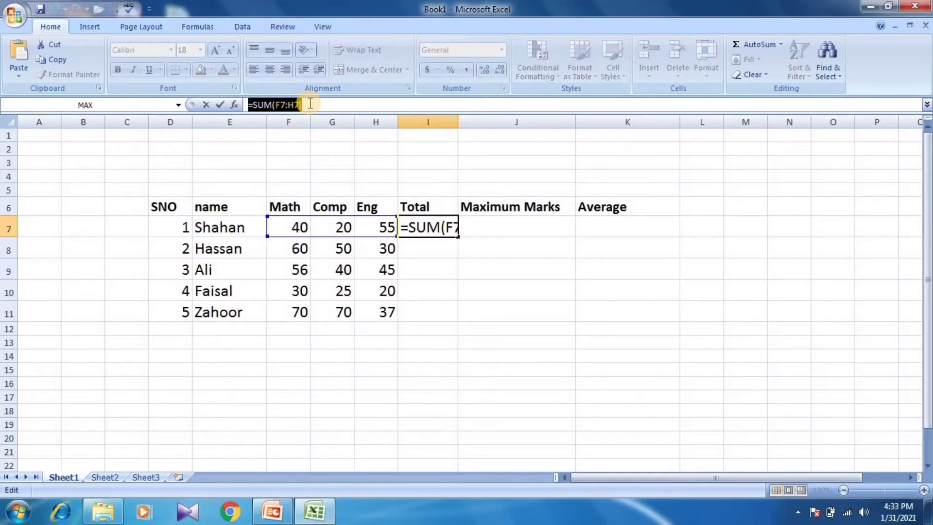
{"action": "left_click", "coordinate": [431, 227]}
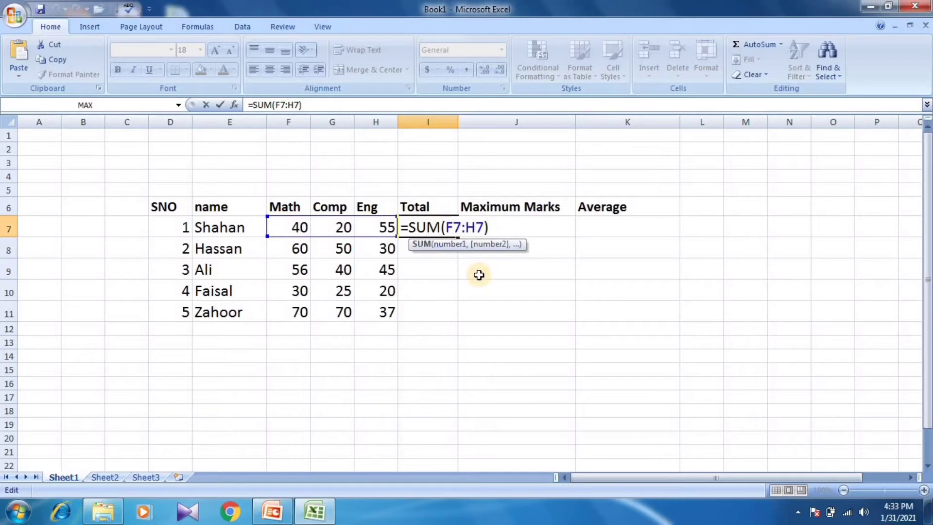
{"action": "key", "text": "Return"}
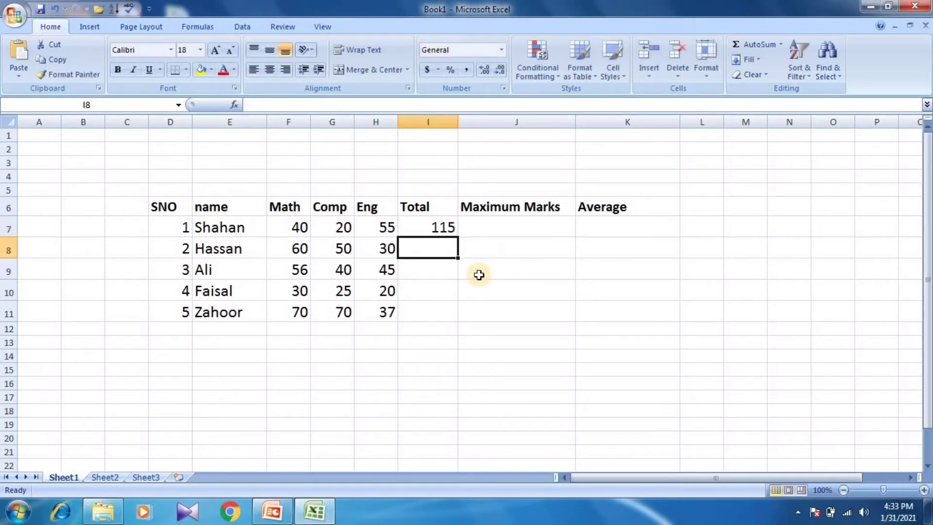
Fill the SUM formula from I7 down through I11 to total every student's marks
{"action": "left_click", "coordinate": [426, 228]}
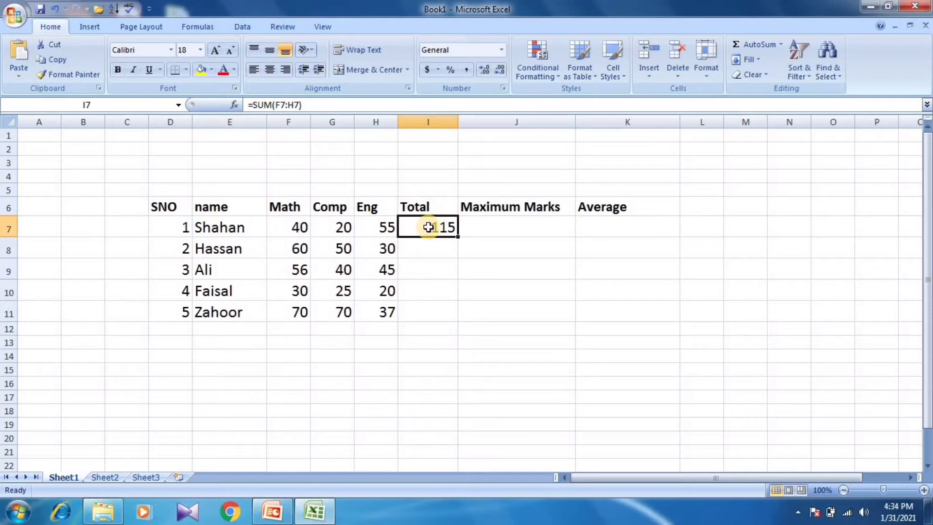
{"action": "left_click", "coordinate": [431, 286]}
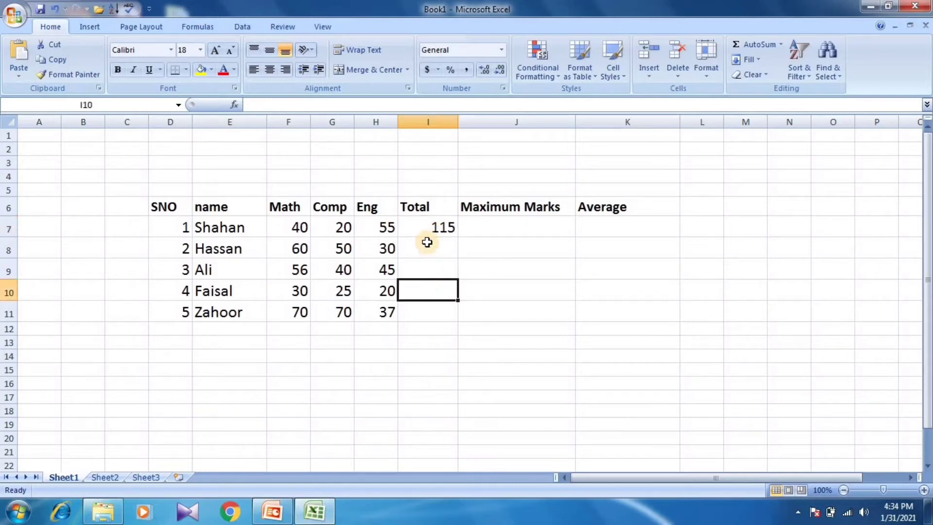
{"action": "left_click", "coordinate": [427, 233]}
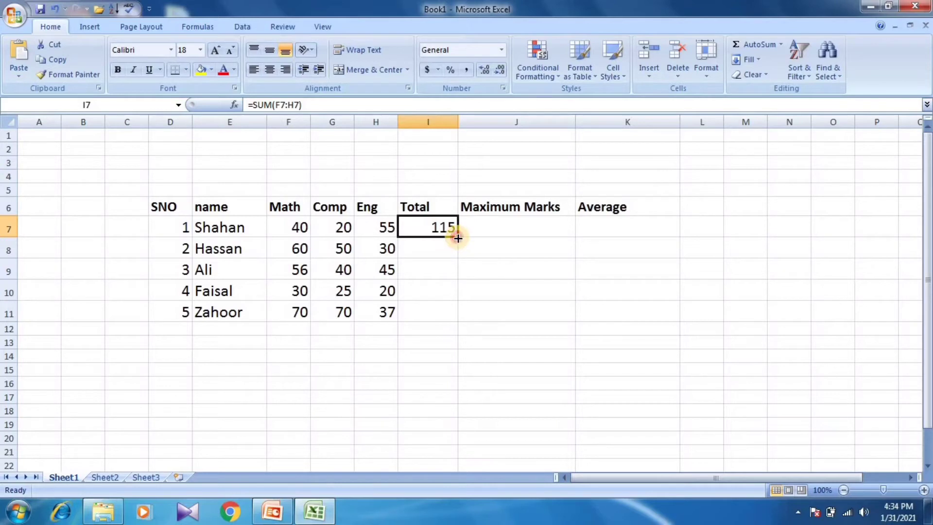
{"action": "left_click_drag", "start_coordinate": [457, 238], "coordinate": [453, 319]}
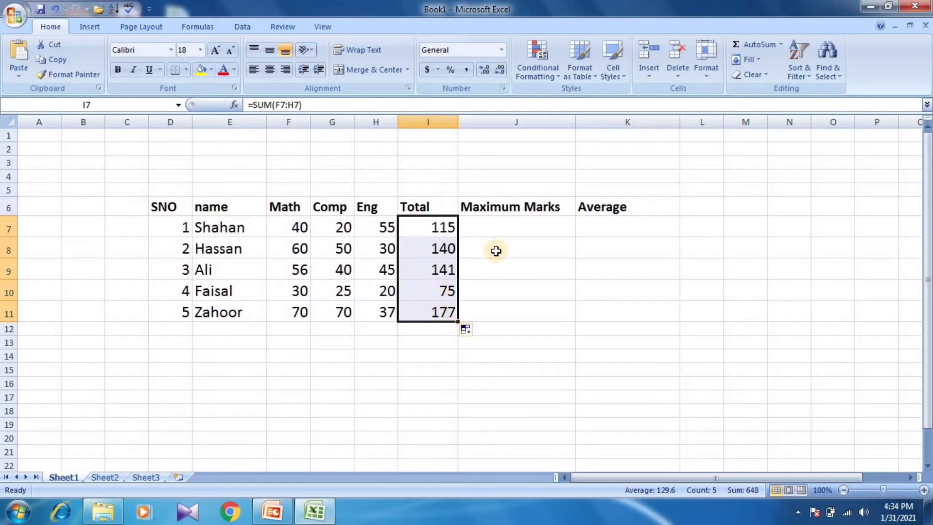
Try the formula =MAX(F7:I7) in Maximum Marks cell J7, and undo the entry
{"action": "left_click", "coordinate": [513, 229]}
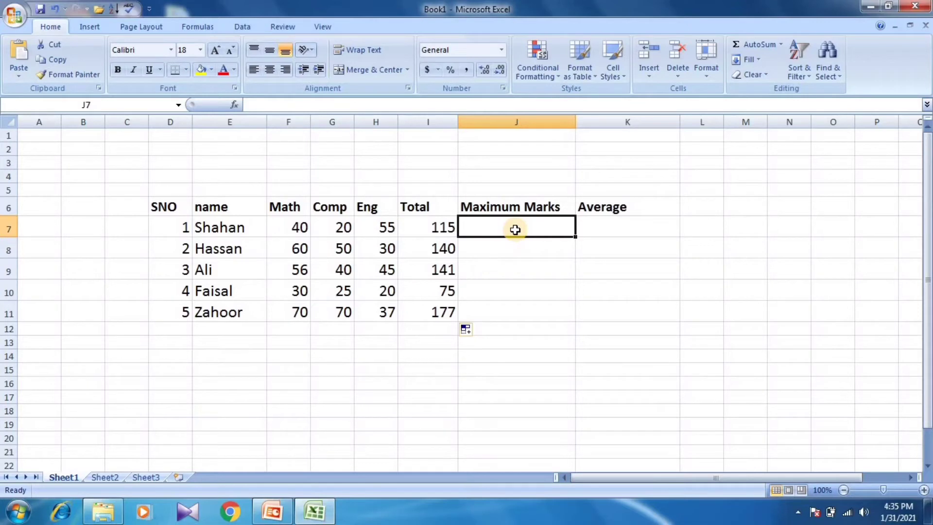
{"action": "type", "text": "="}
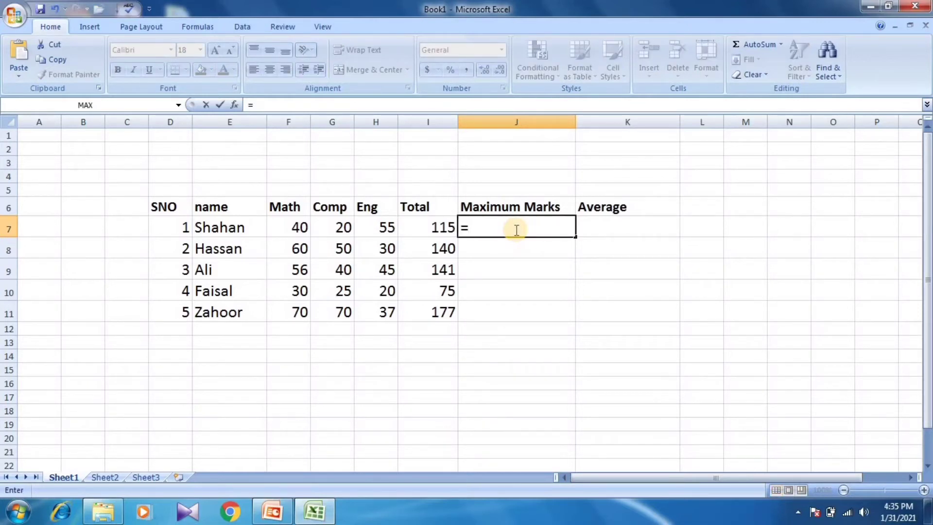
{"action": "type", "text": "max"}
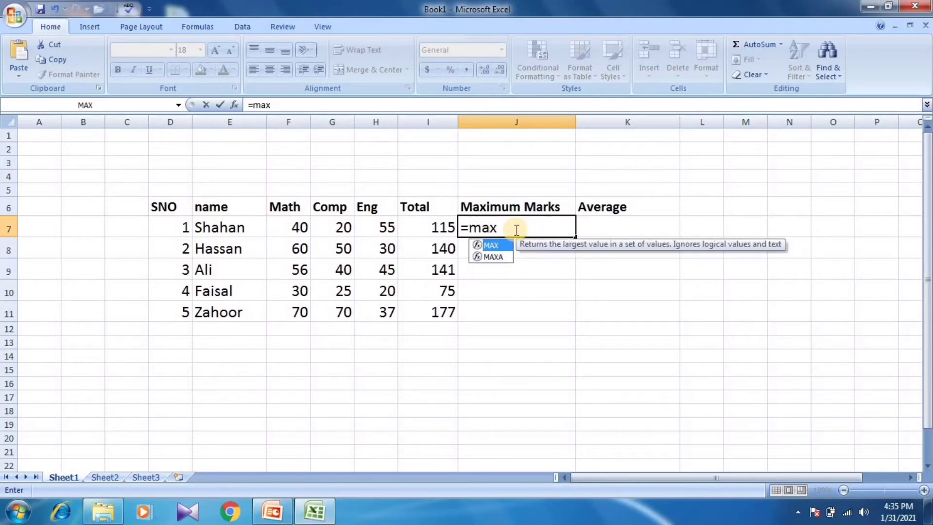
{"action": "type", "text": "("}
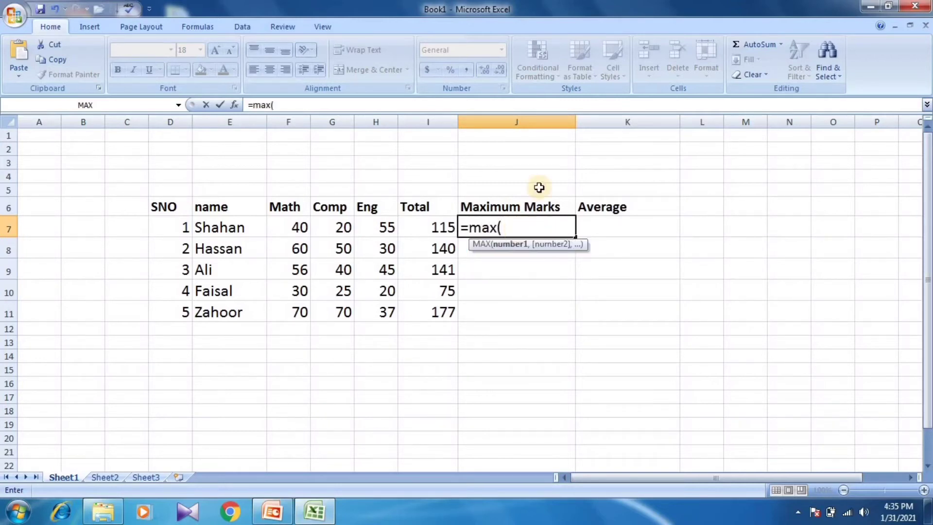
{"action": "left_click", "coordinate": [295, 230]}
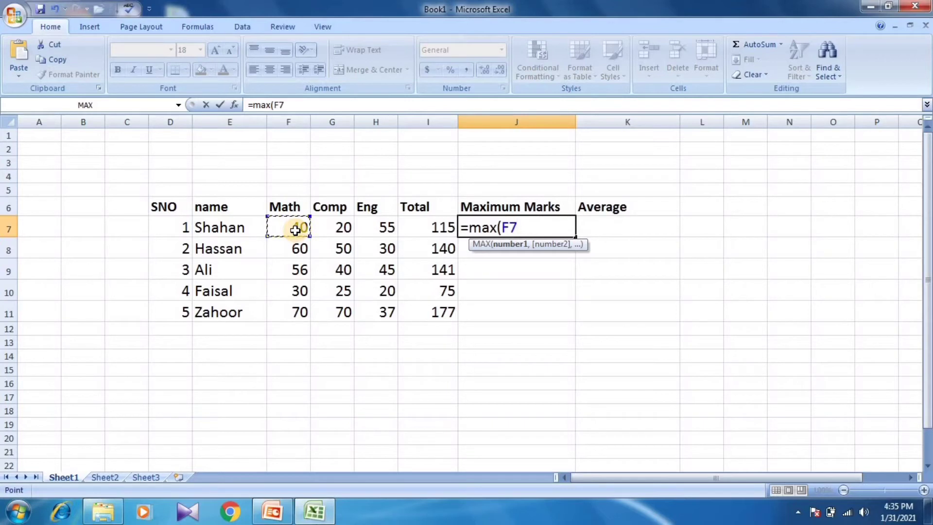
{"action": "key", "text": "F8"}
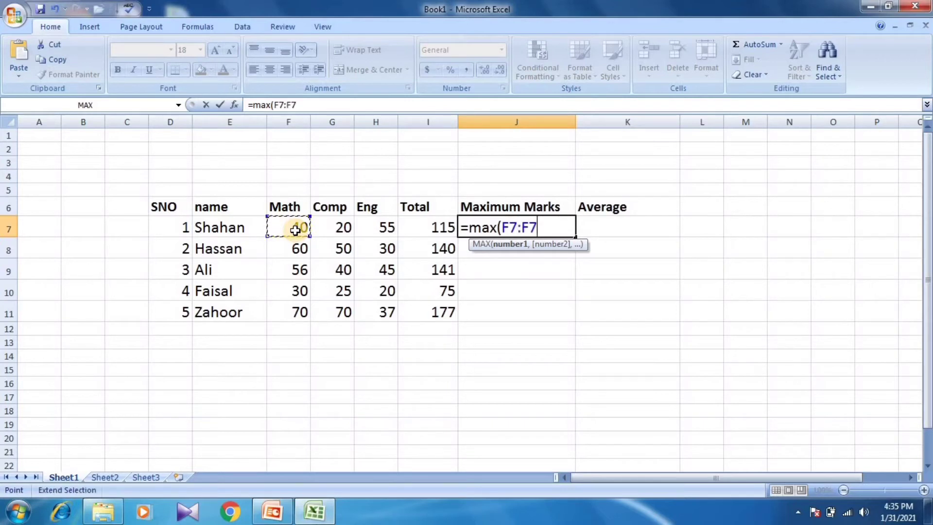
{"action": "key", "text": "BackSpace"}
{"action": "key", "text": "BackSpace"}
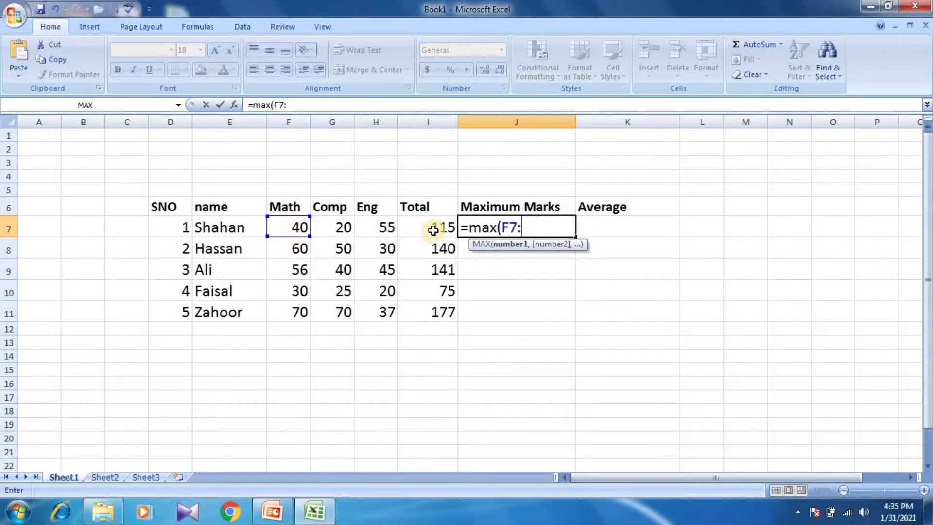
{"action": "left_click", "coordinate": [433, 230]}
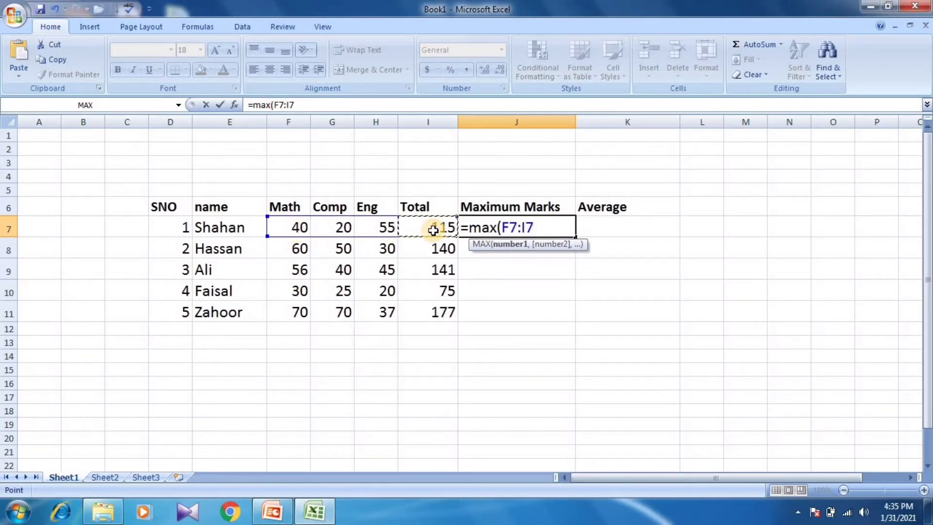
{"action": "type", "text": ")"}
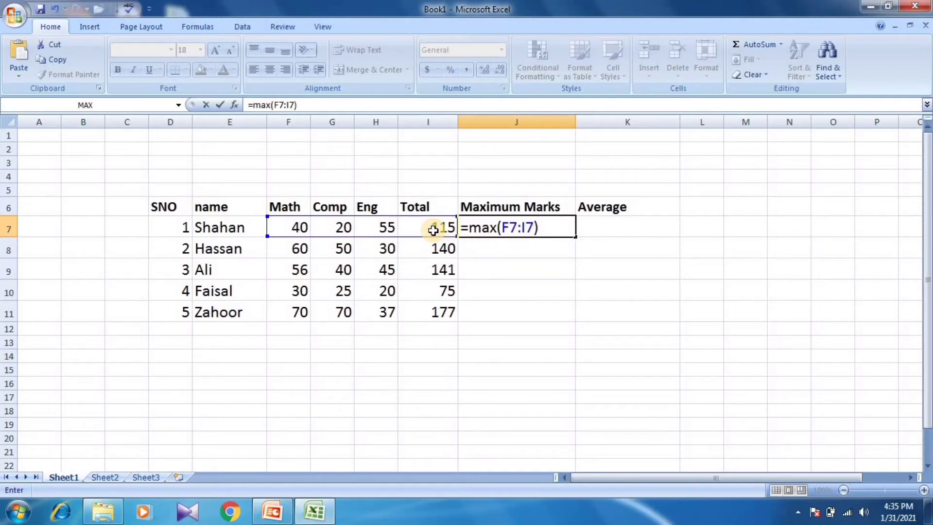
{"action": "key", "text": "Return"}
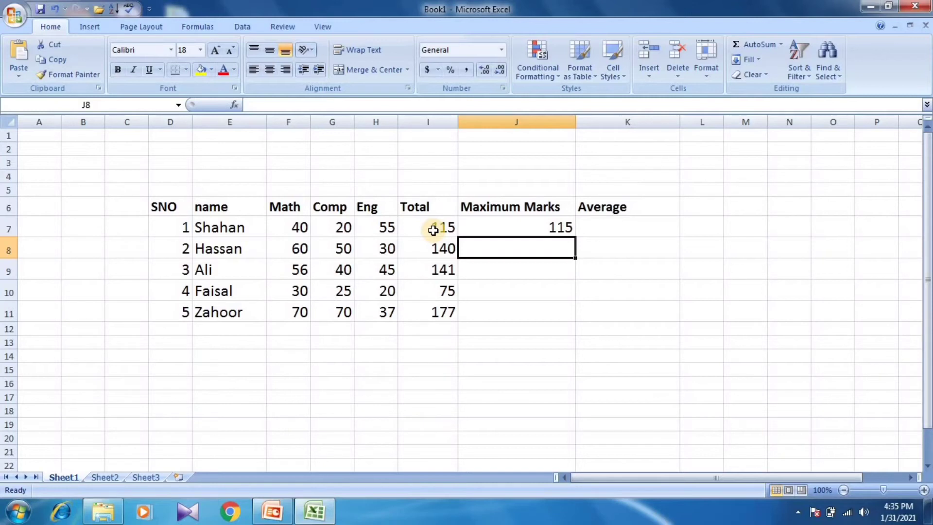
{"action": "key", "text": "ctrl+z"}
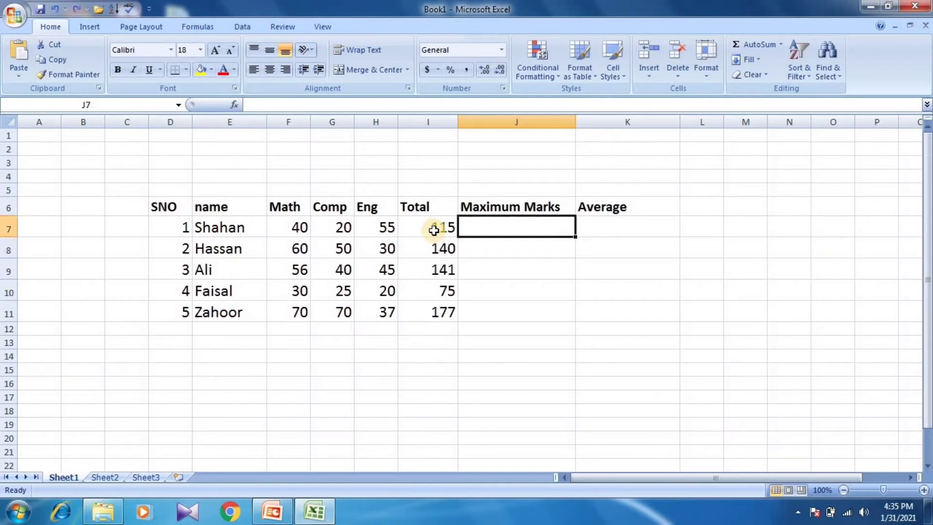
Calculate the first student's maximum mark in J7 with the formula =MAX(F7:H7)
{"action": "type", "text": "=max"}
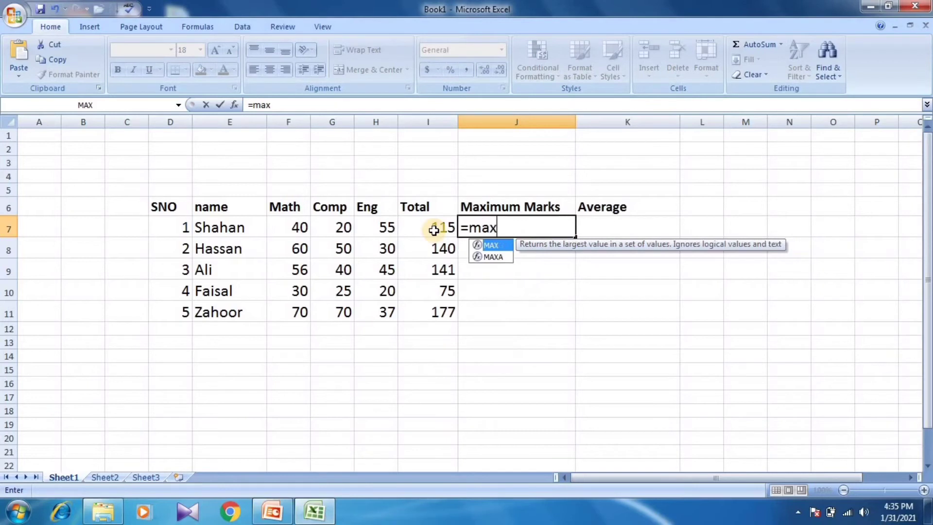
{"action": "type", "text": "("}
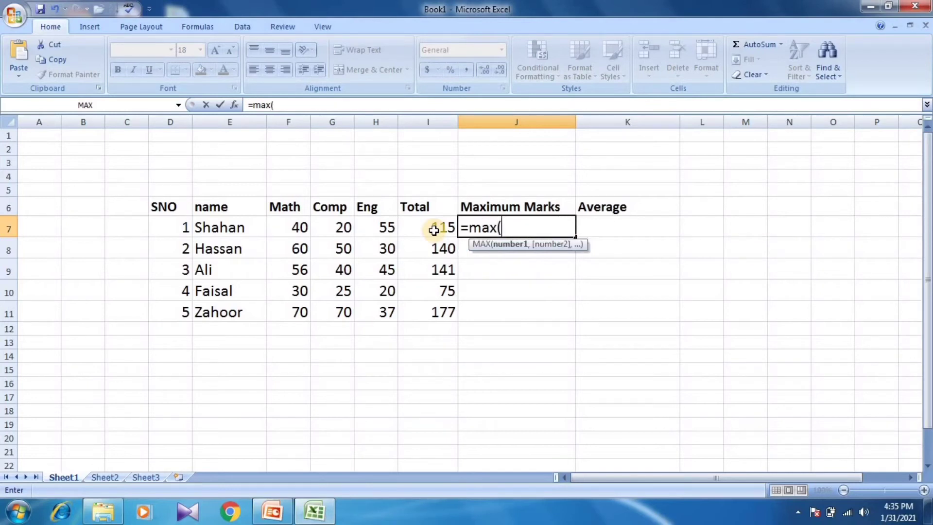
{"action": "left_click", "coordinate": [296, 227]}
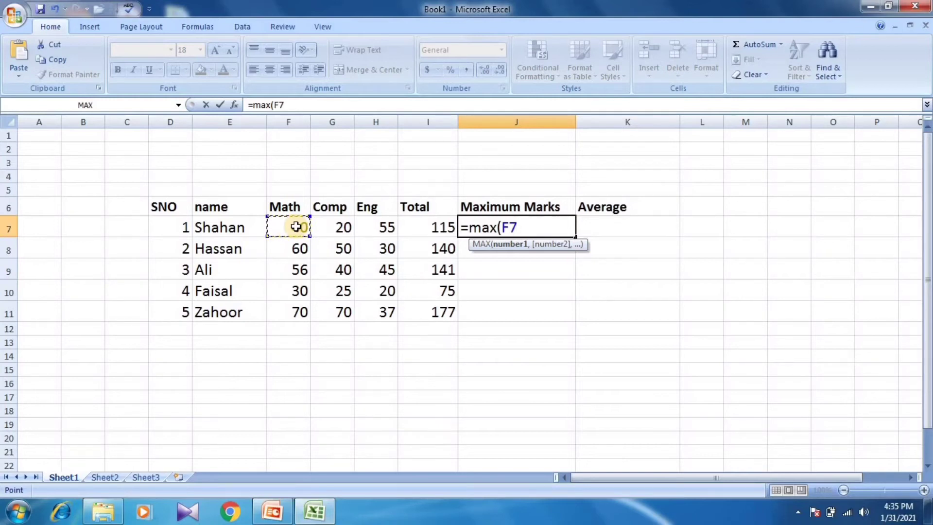
{"action": "type", "text": ":F7"}
{"action": "key", "text": "BackSpace"}
{"action": "key", "text": "BackSpace"}
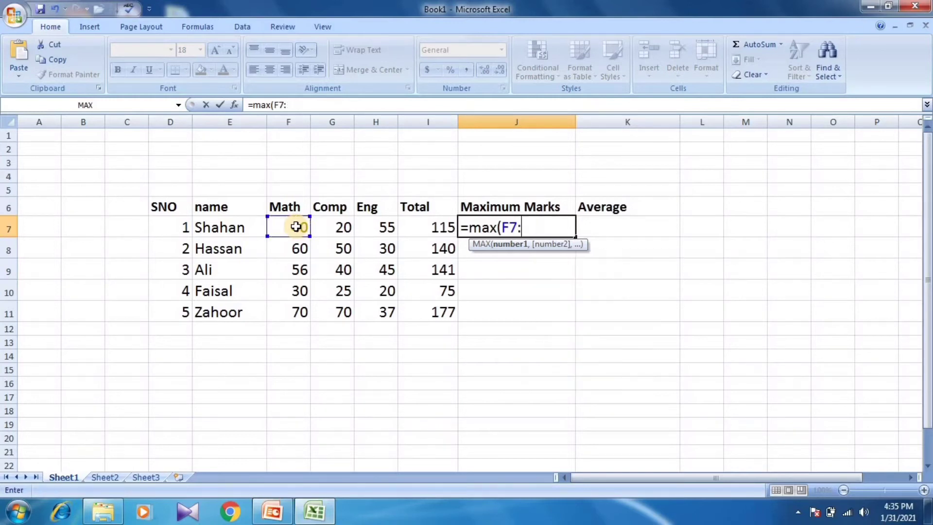
{"action": "left_click", "coordinate": [379, 226]}
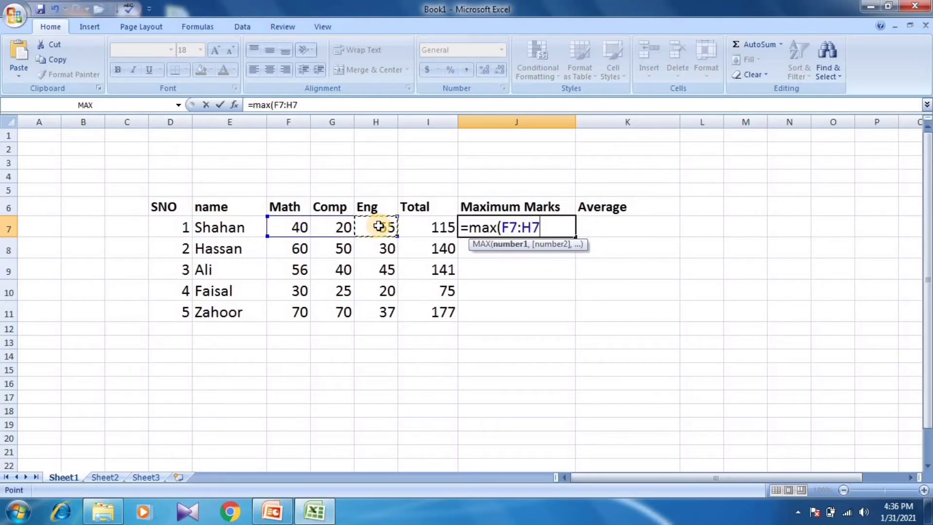
{"action": "type", "text": ")"}
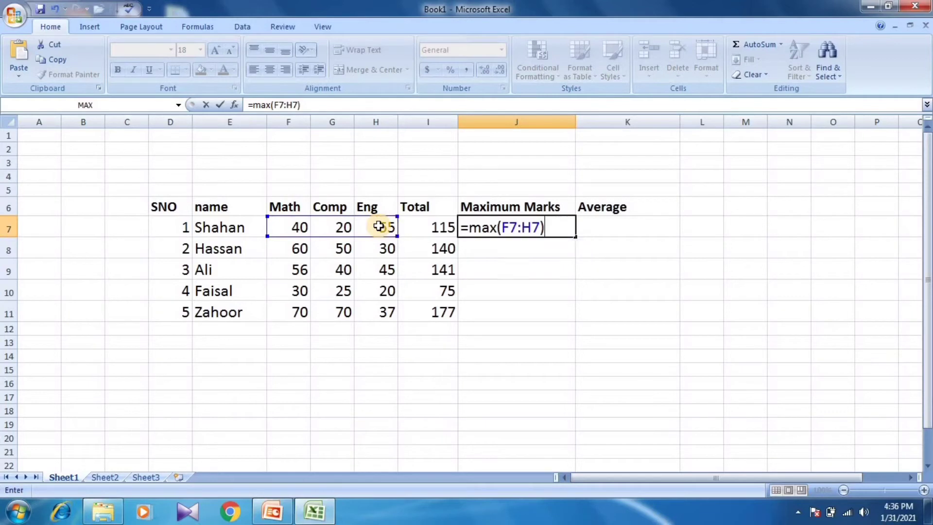
{"action": "key", "text": "Return"}
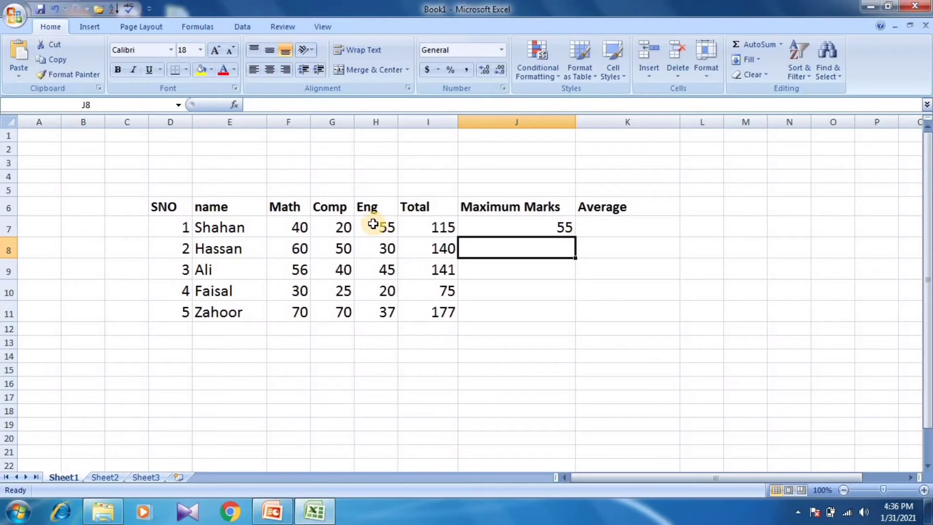
Fill the MAX formula from J7 down through J11 for all the students
{"action": "left_click", "coordinate": [541, 229]}
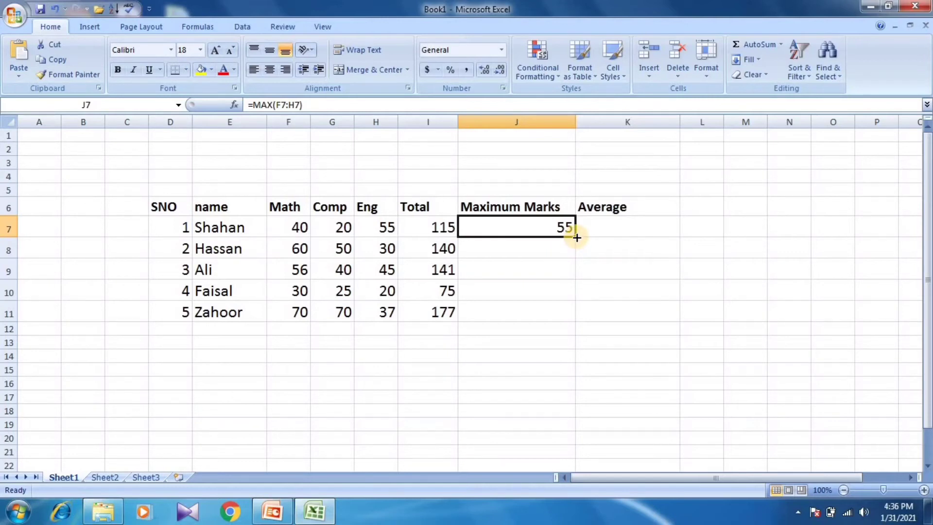
{"action": "left_click_drag", "start_coordinate": [577, 237], "coordinate": [573, 317]}
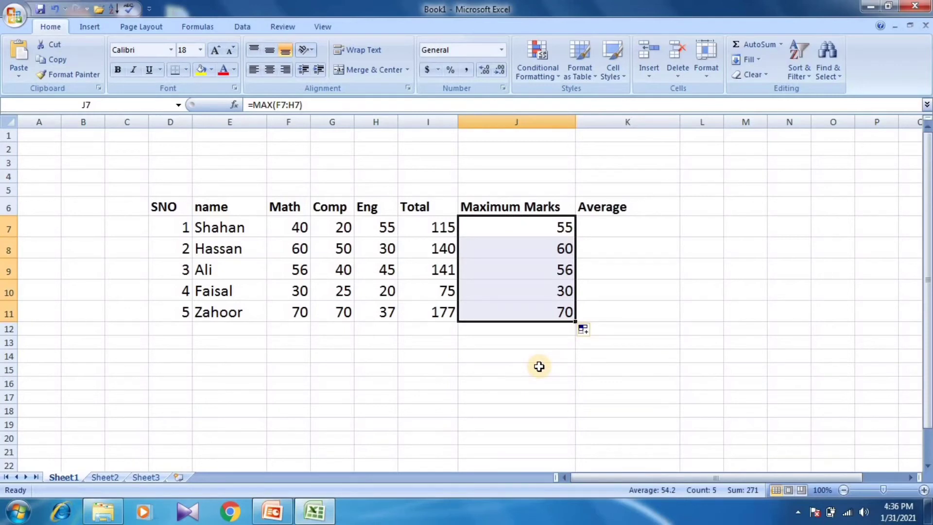
{"action": "left_click", "coordinate": [539, 367]}
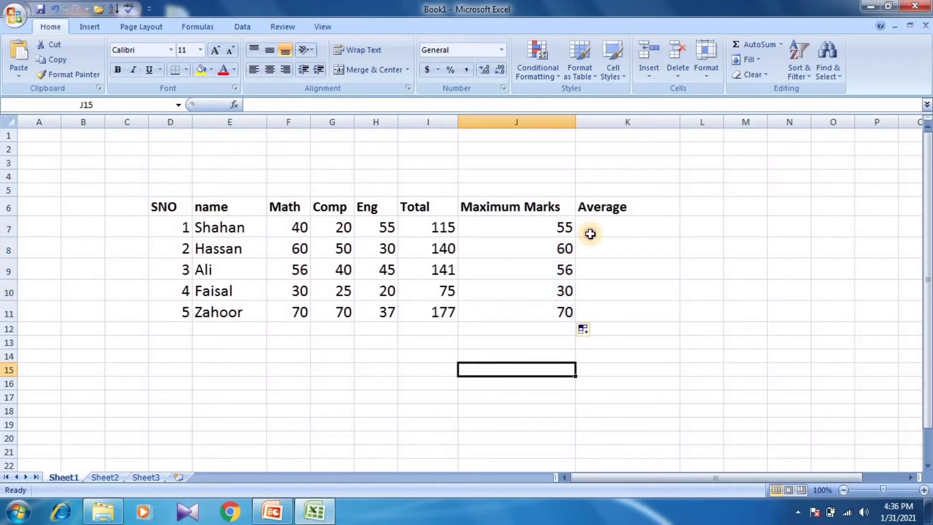
Insert the AVERAGE function into Average cell K7, choosing it from the recently used functions
{"action": "left_click", "coordinate": [590, 233]}
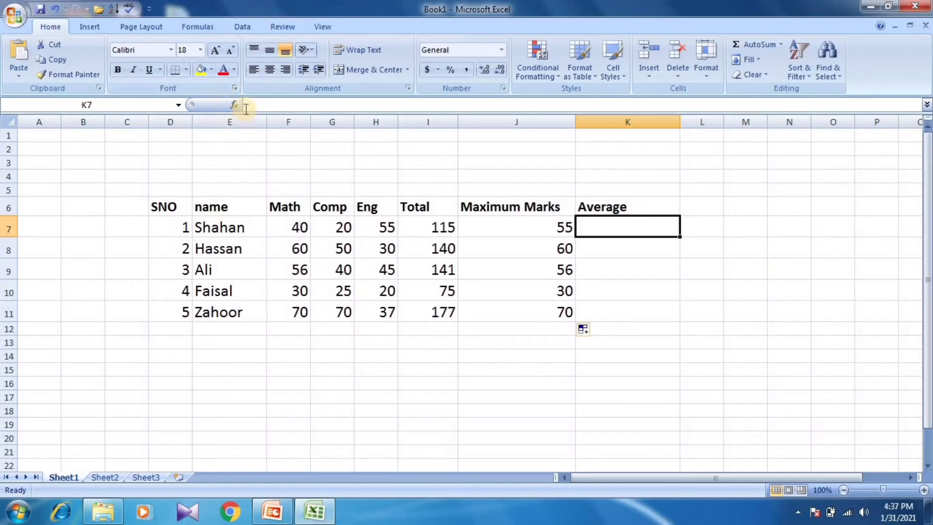
{"action": "left_click", "coordinate": [90, 27]}
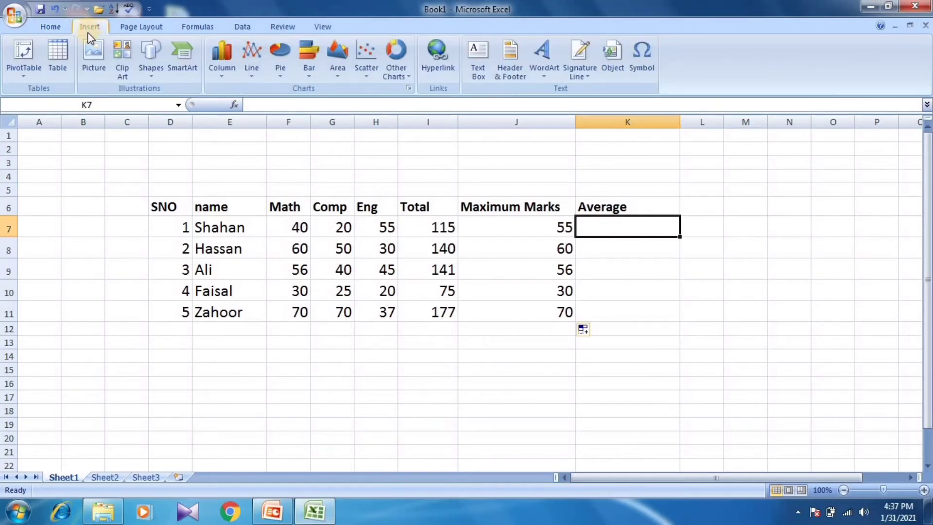
{"action": "left_click", "coordinate": [205, 28]}
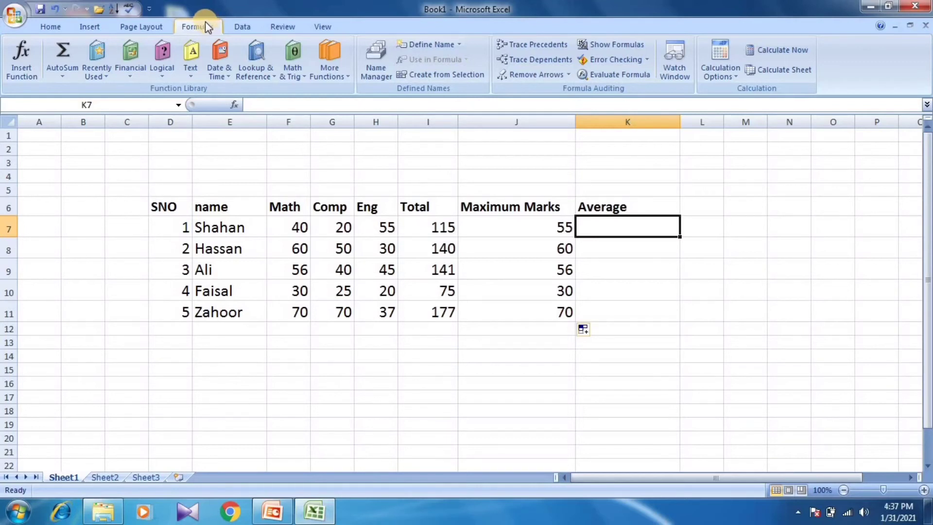
{"action": "left_click", "coordinate": [63, 74]}
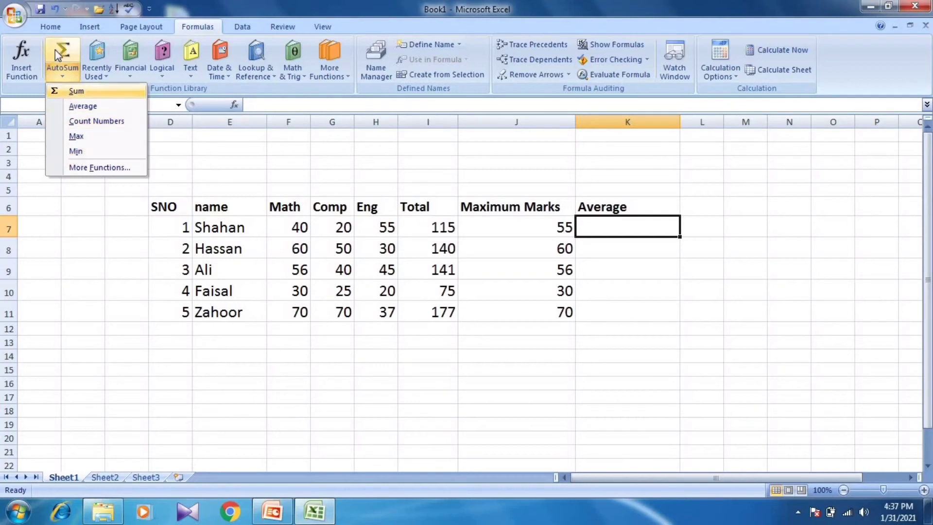
{"action": "left_click", "coordinate": [50, 27]}
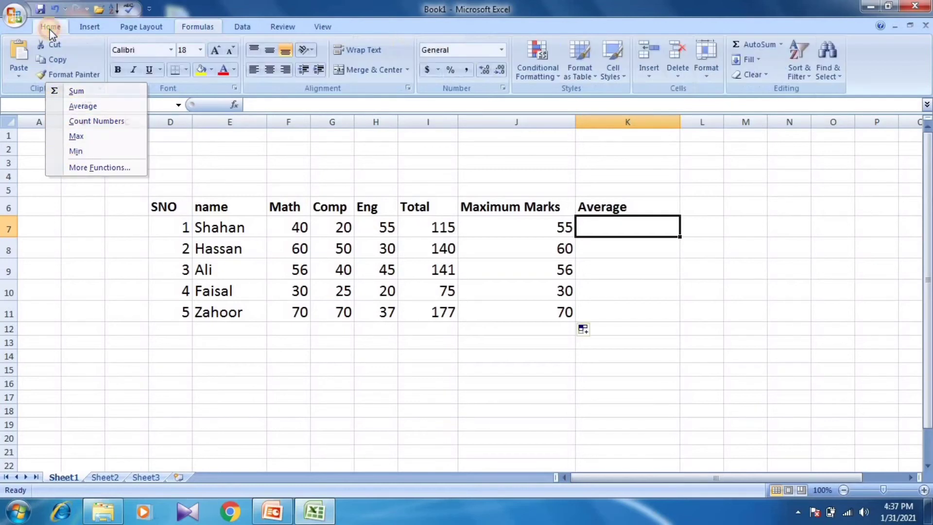
{"action": "left_click", "coordinate": [235, 106]}
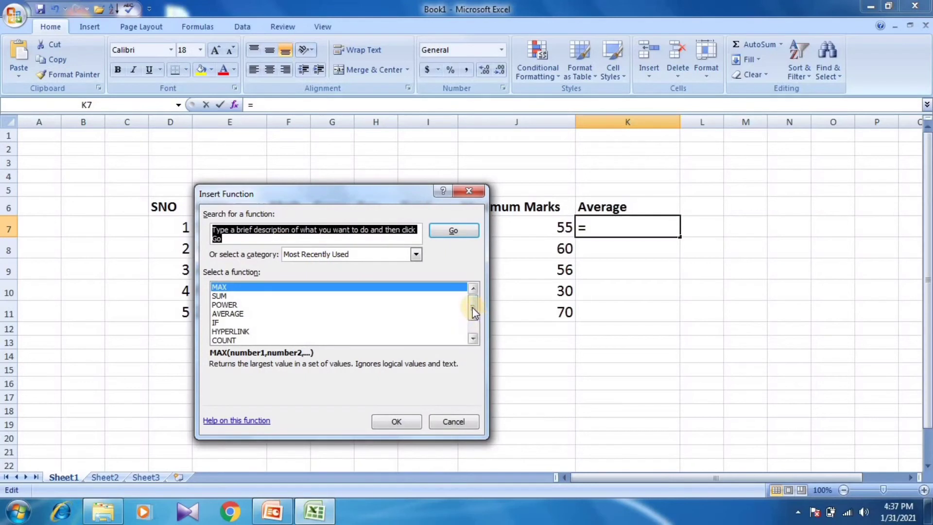
{"action": "mouse_move", "coordinate": [470, 311]}
{"action": "left_mouse_down"}
{"action": "mouse_move", "coordinate": [472, 322]}
{"action": "mouse_move", "coordinate": [470, 294]}
{"action": "left_mouse_up"}
{"action": "left_click", "coordinate": [226, 315]}
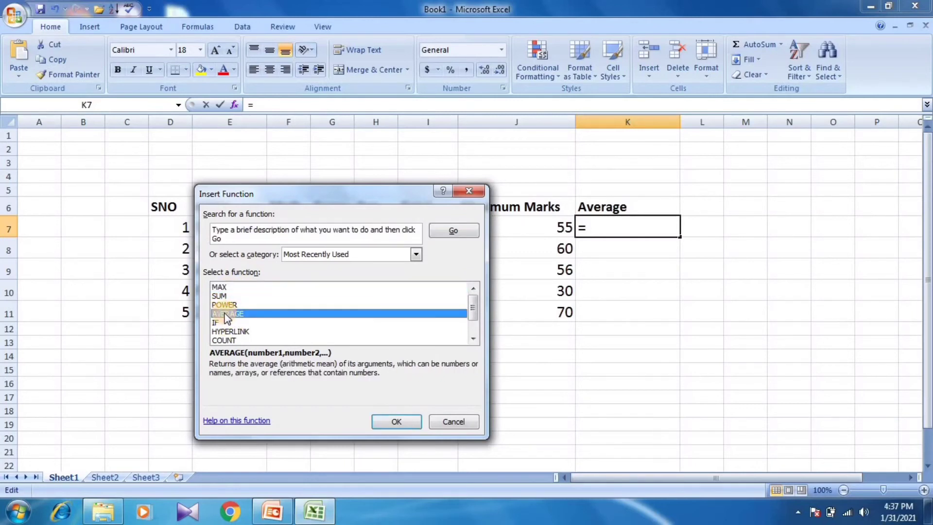
{"action": "left_click", "coordinate": [397, 423]}
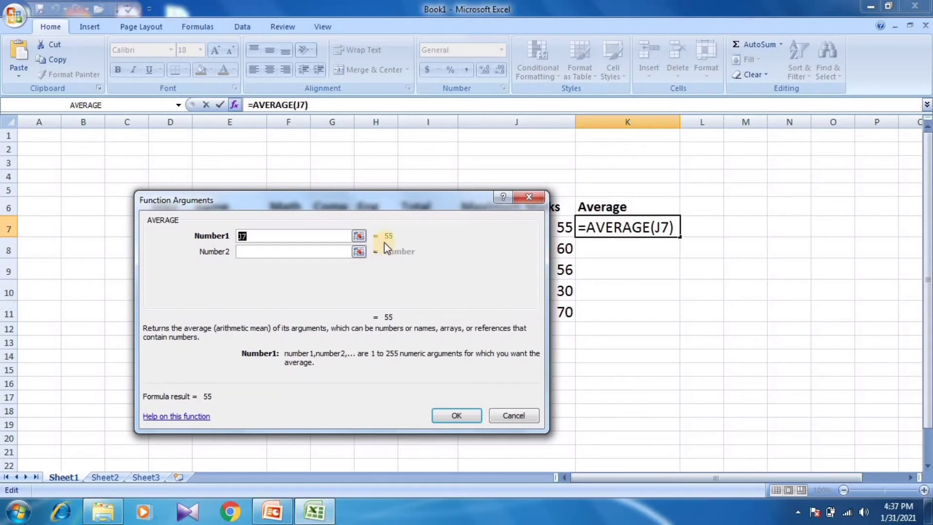
Set the AVERAGE function's Number1 argument to f7:h7 and accept the formula in K7
{"action": "left_click", "coordinate": [419, 227]}
{"action": "left_click_drag", "start_coordinate": [419, 228], "coordinate": [644, 278]}
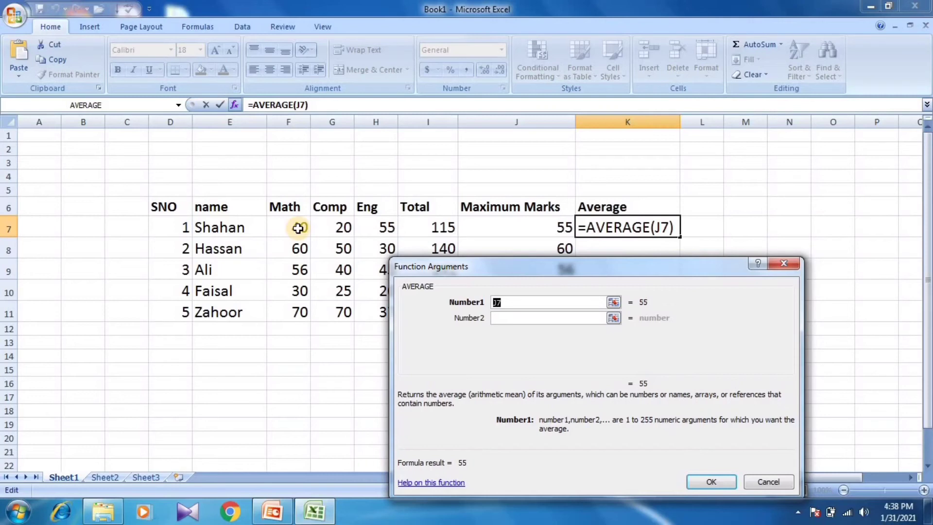
{"action": "type", "text": "f7"}
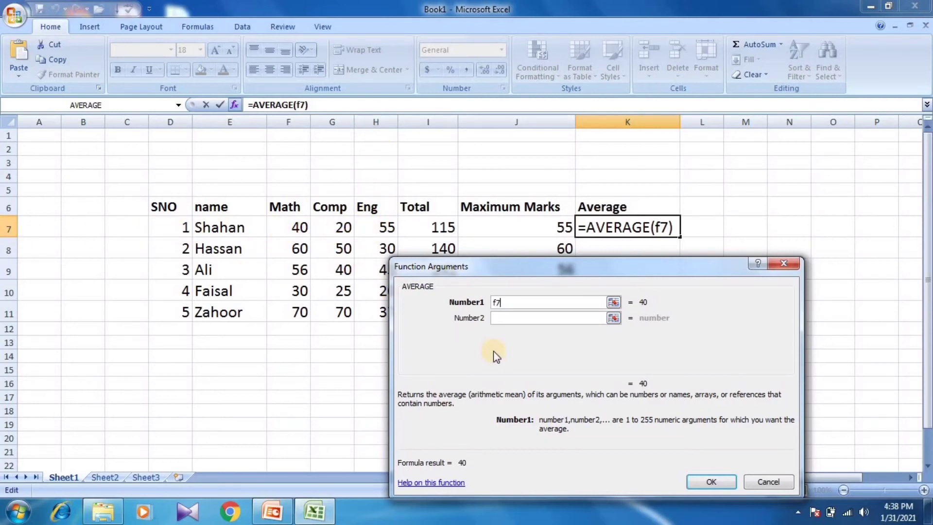
{"action": "type", "text": ":h7"}
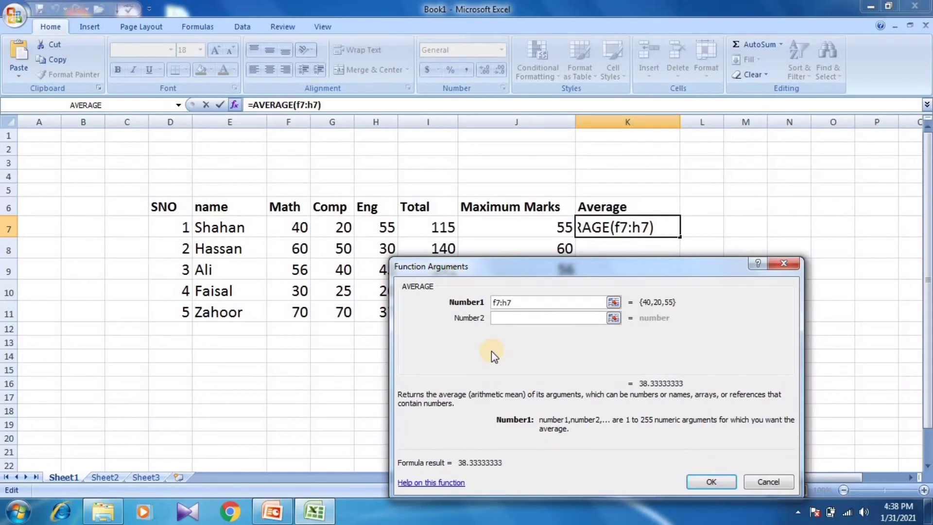
{"action": "left_click", "coordinate": [702, 481]}
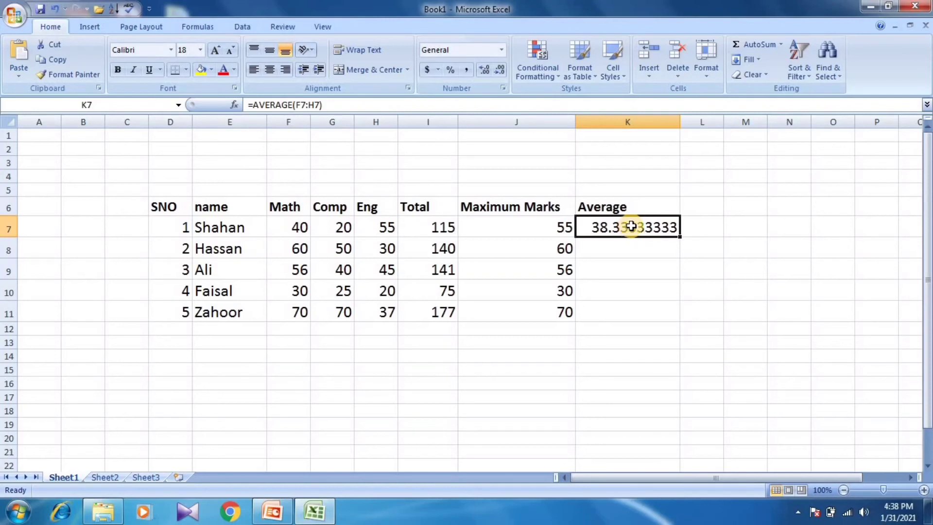
Fill the AVERAGE formula from K7 down through K11 for every student
{"action": "left_click", "coordinate": [658, 263]}
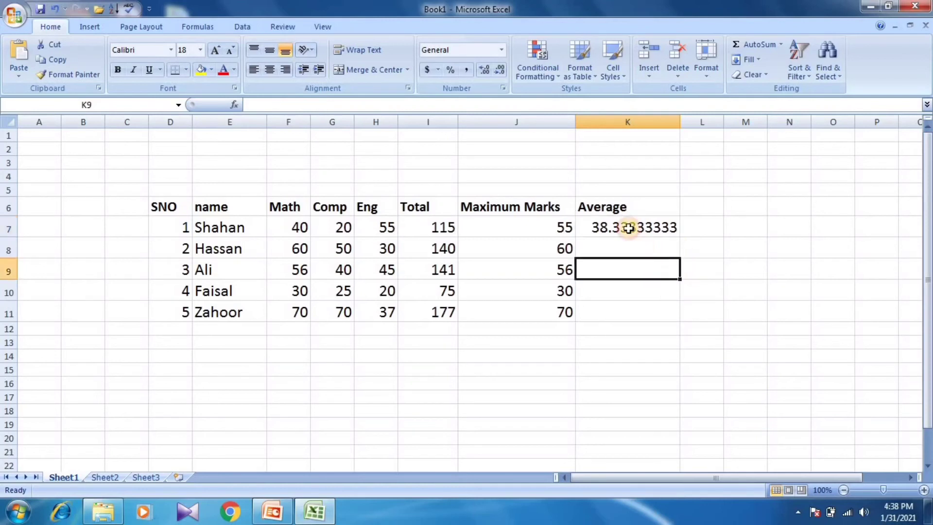
{"action": "left_click", "coordinate": [625, 229]}
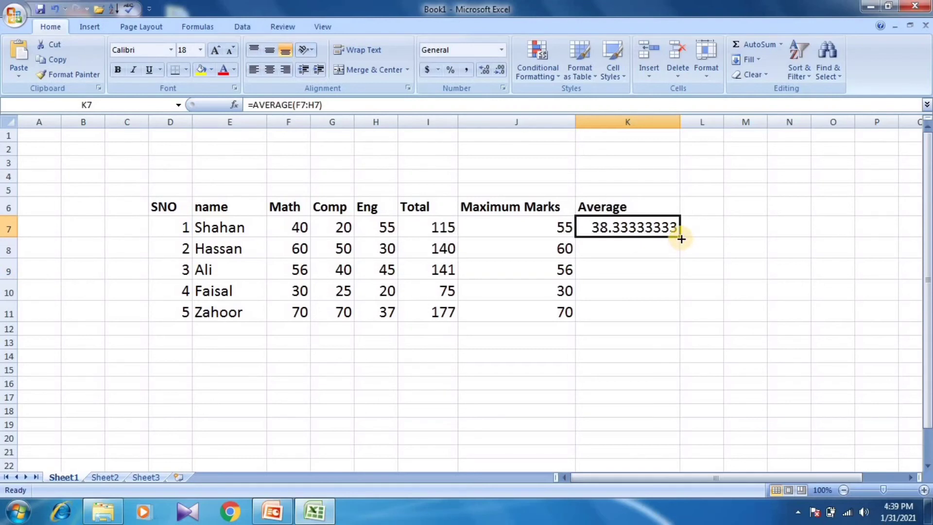
{"action": "left_click_drag", "start_coordinate": [680, 239], "coordinate": [684, 314]}
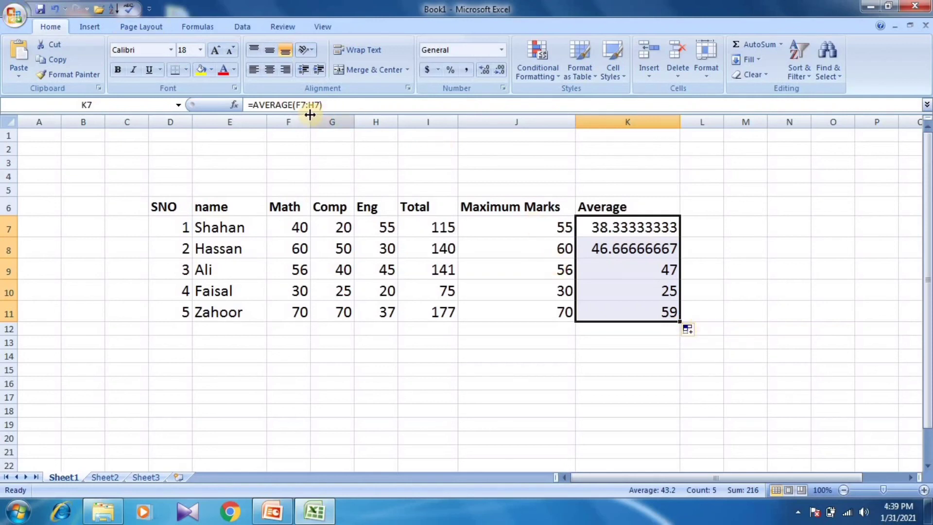
Review the function arguments of the AVERAGE formula in K7 and close them without changes
{"action": "left_click", "coordinate": [235, 106]}
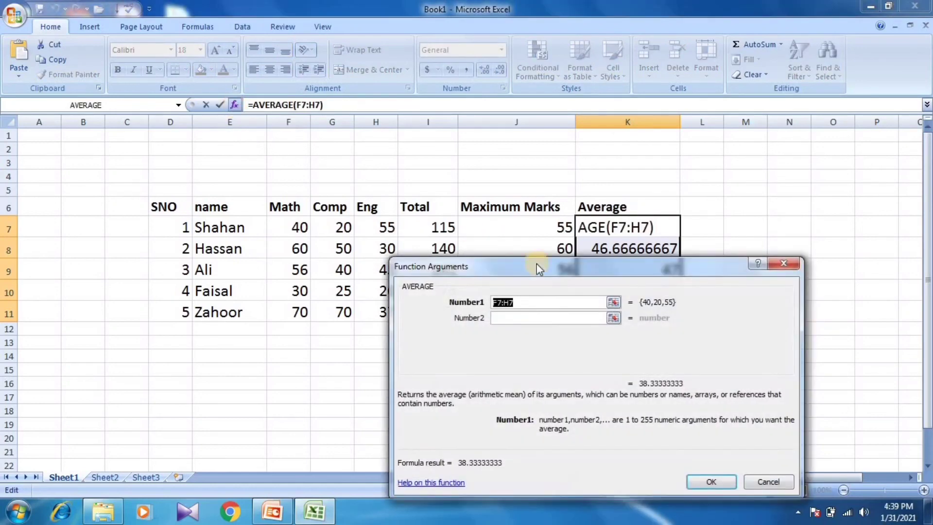
{"action": "left_click", "coordinate": [759, 482]}
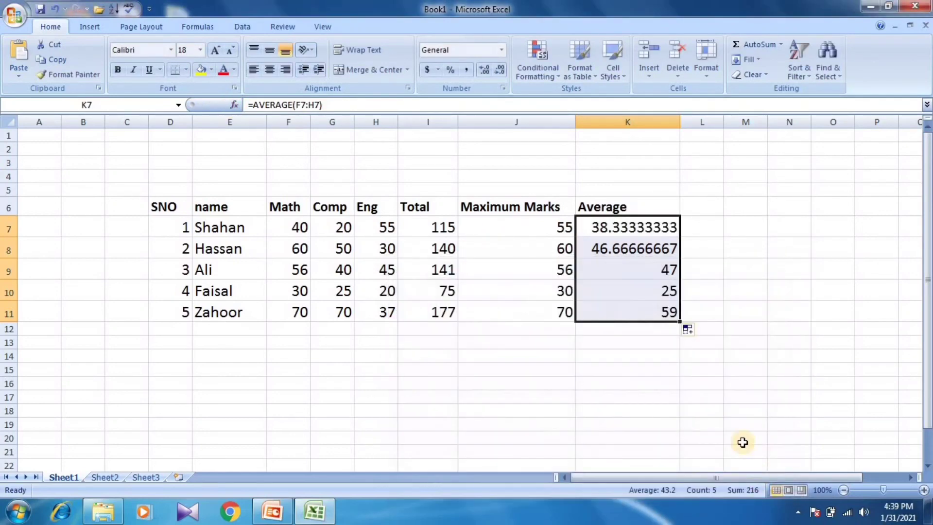
{"action": "left_click", "coordinate": [641, 369]}
Examine the available function categories and the full list of All functions from empty cell I13, without inserting any function
{"action": "left_click", "coordinate": [402, 340]}
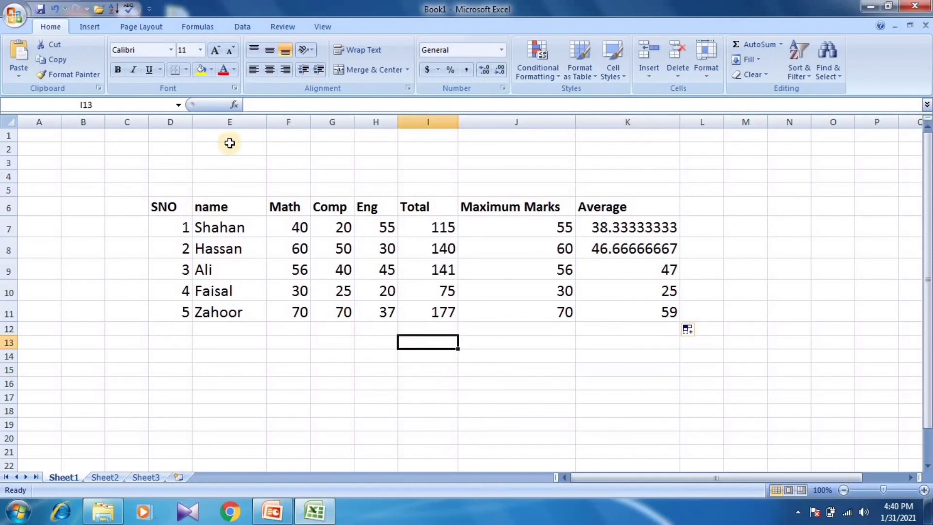
{"action": "left_click", "coordinate": [235, 105]}
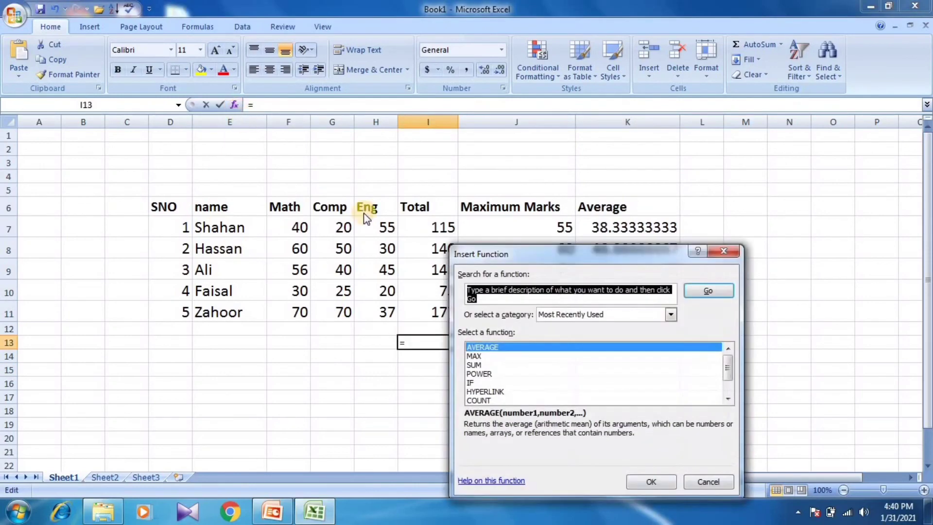
{"action": "scroll", "coordinate": [726, 362], "scroll_direction": "down", "scroll_amount": 1}
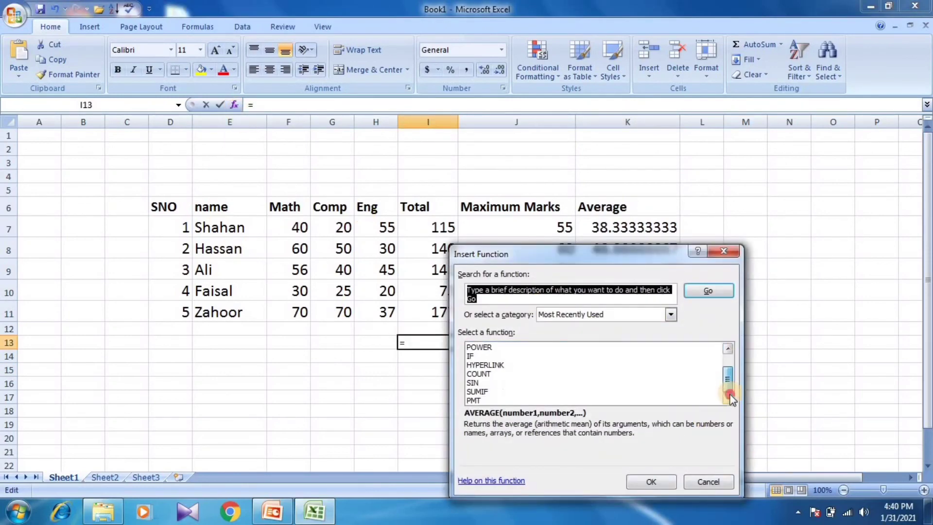
{"action": "scroll", "coordinate": [724, 357], "scroll_direction": "up", "scroll_amount": 1}
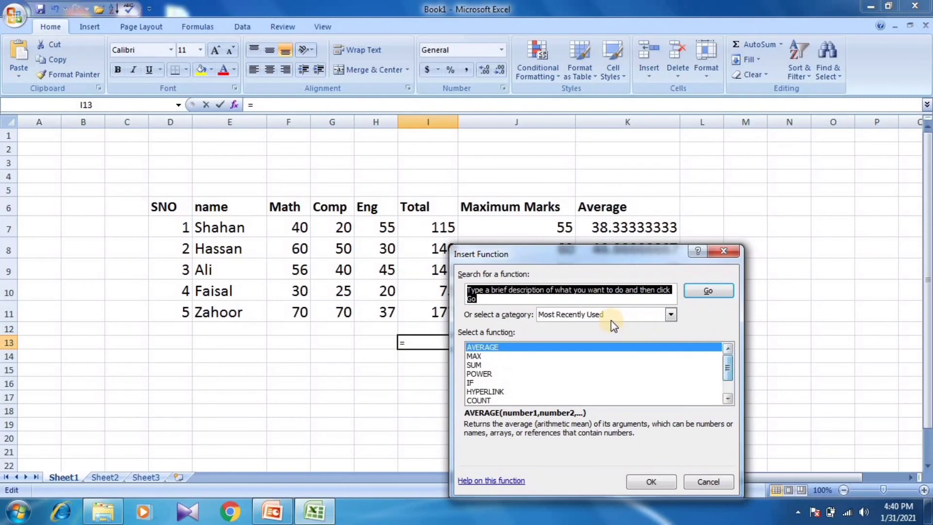
{"action": "left_click", "coordinate": [671, 315]}
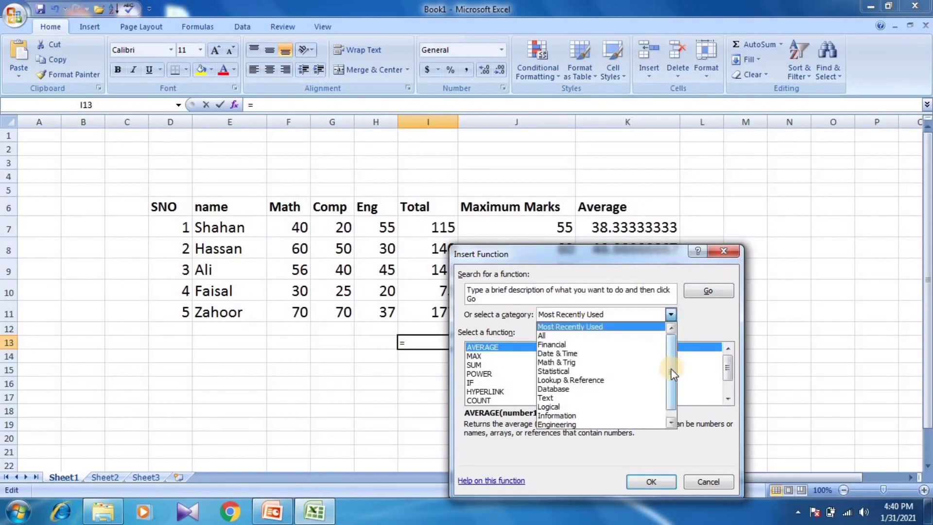
{"action": "left_click_drag", "start_coordinate": [672, 374], "coordinate": [671, 399]}
{"action": "left_click_drag", "start_coordinate": [669, 366], "coordinate": [668, 352]}
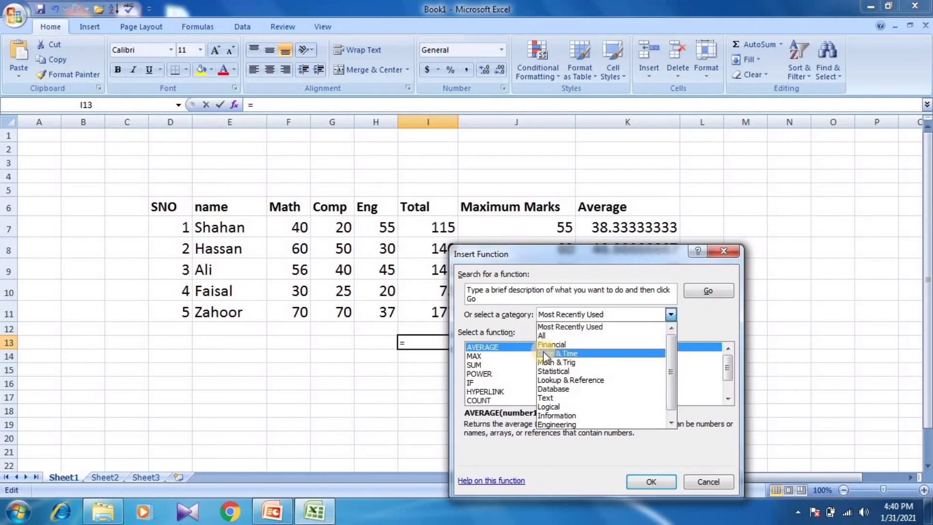
{"action": "left_click_drag", "start_coordinate": [670, 384], "coordinate": [614, 347]}
{"action": "left_click", "coordinate": [667, 355]}
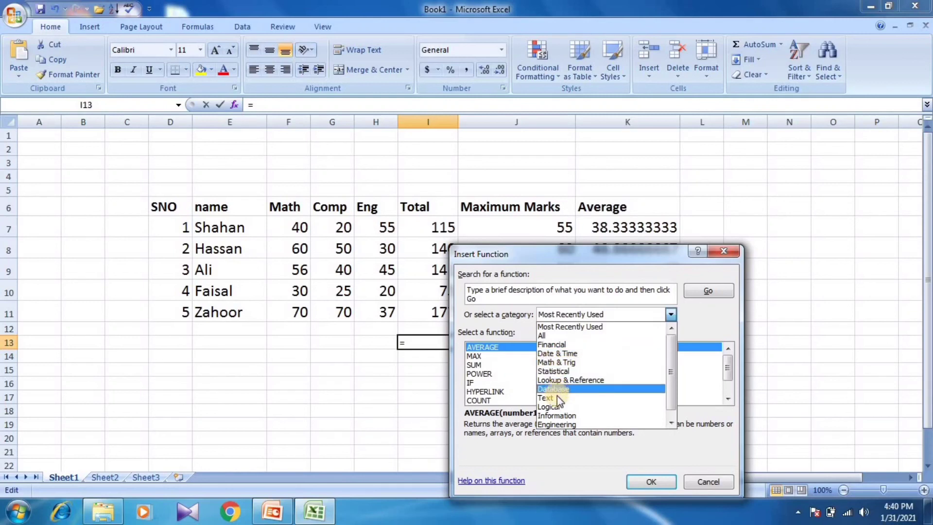
{"action": "left_click", "coordinate": [543, 336]}
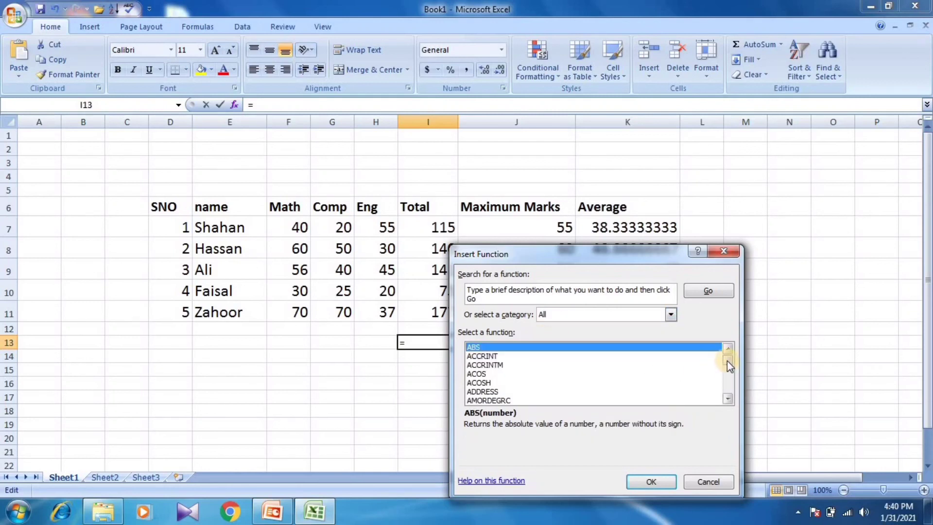
{"action": "left_click_drag", "start_coordinate": [727, 360], "coordinate": [726, 401]}
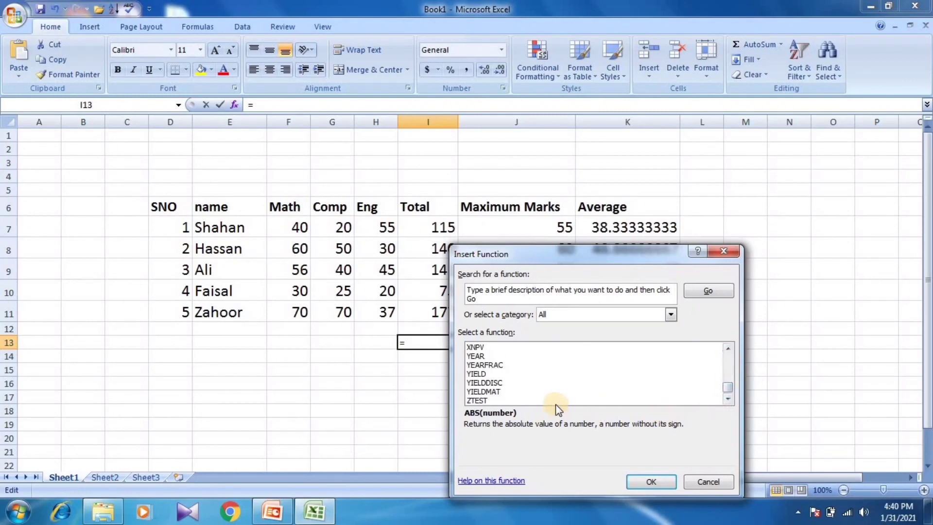
{"action": "left_click", "coordinate": [703, 484]}
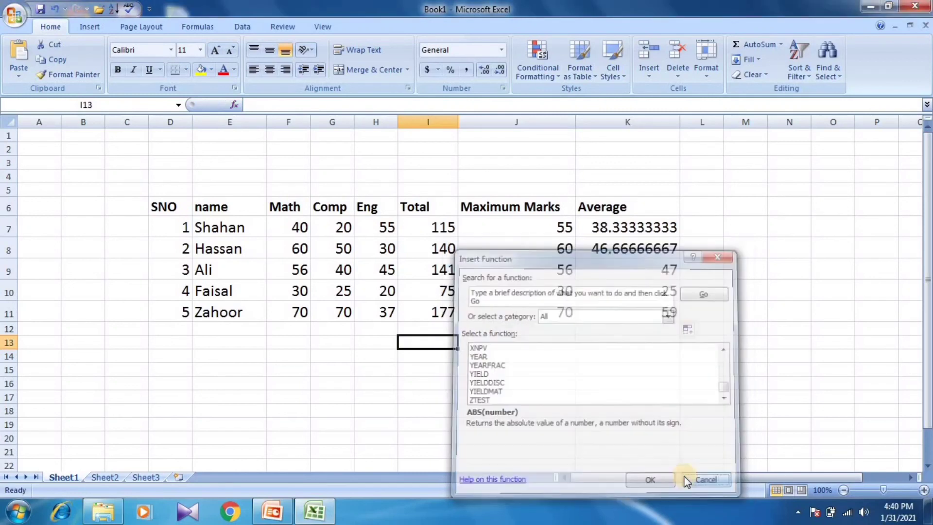